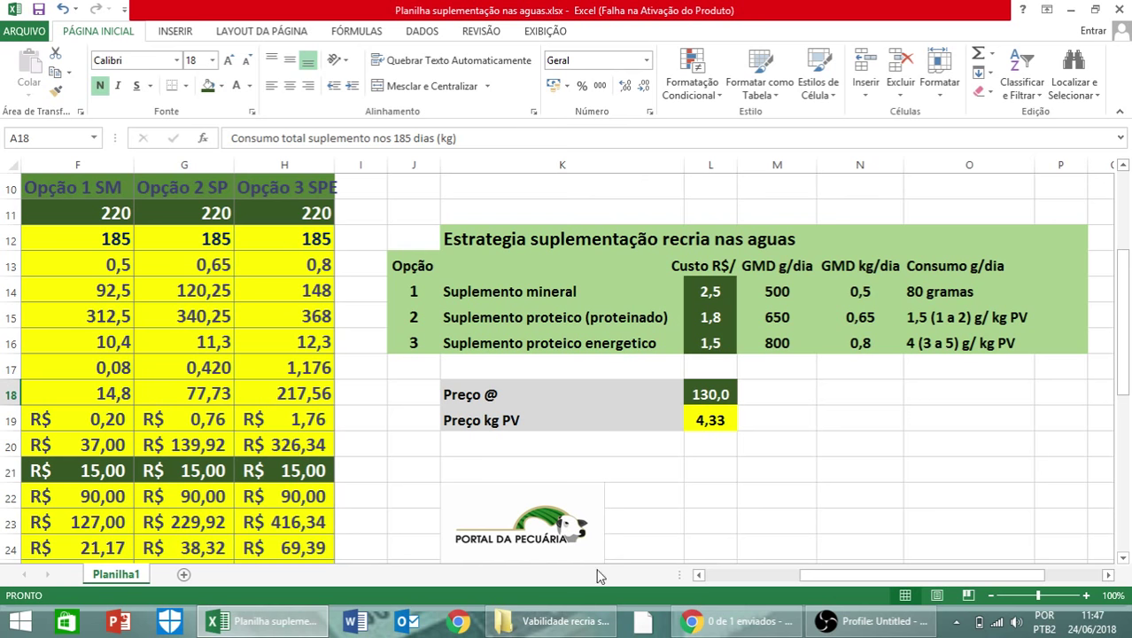
Widen column H to fit its Opção 3 SPE heading and colour the three option headings F10:H10 yellow
left_click(699, 574)
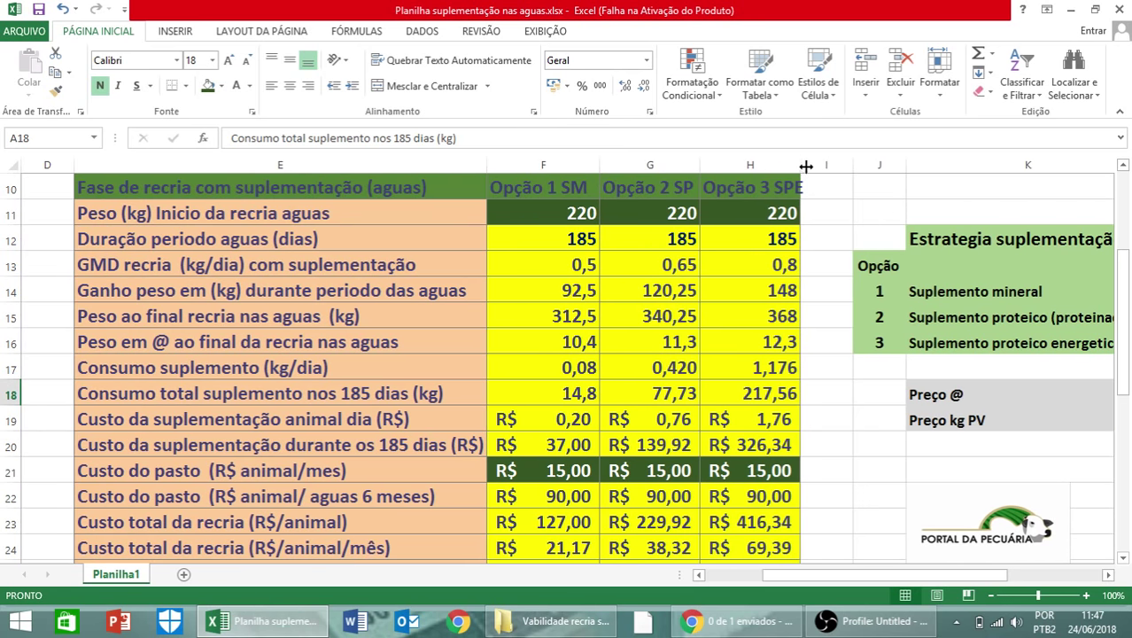
left_click_drag(803, 165, 819, 165)
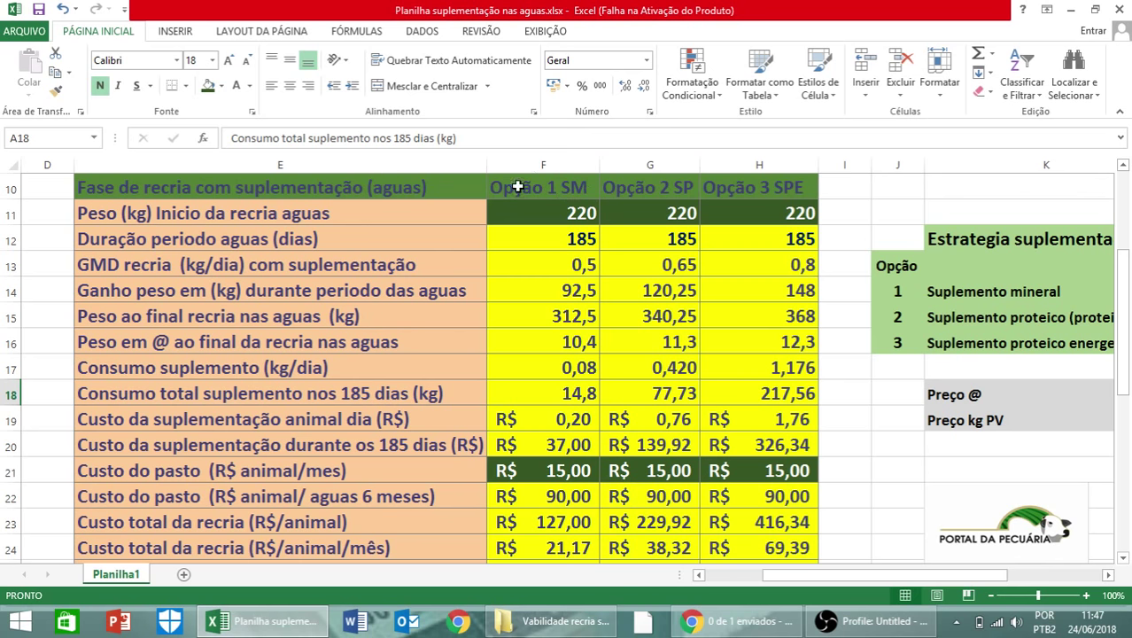
left_click_drag(518, 189, 731, 192)
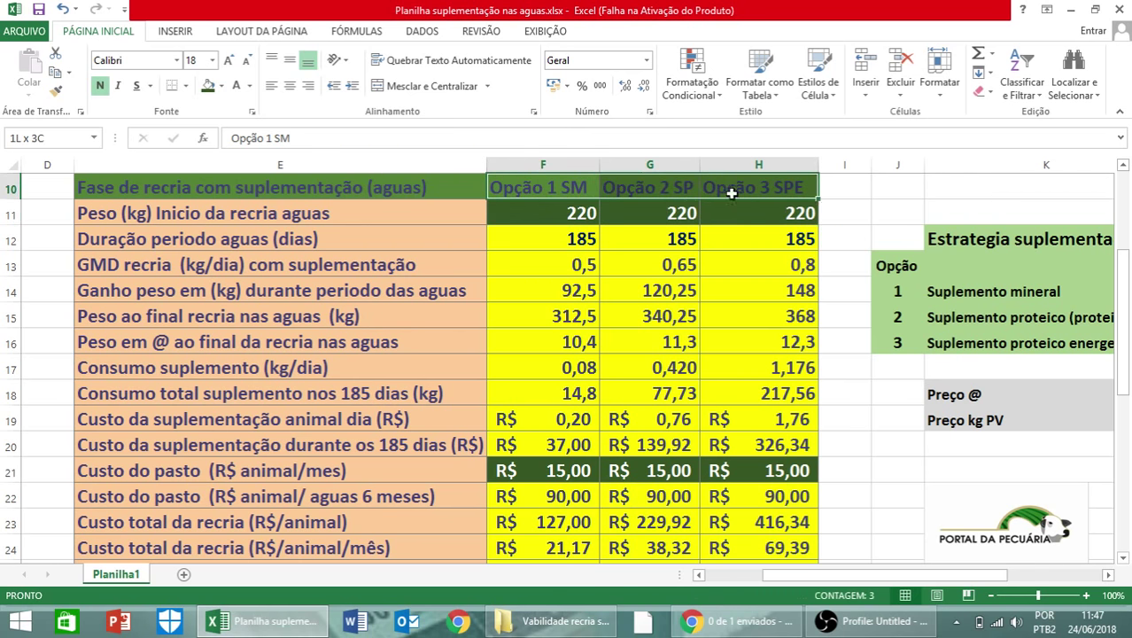
left_click(250, 86)
left_click(251, 86)
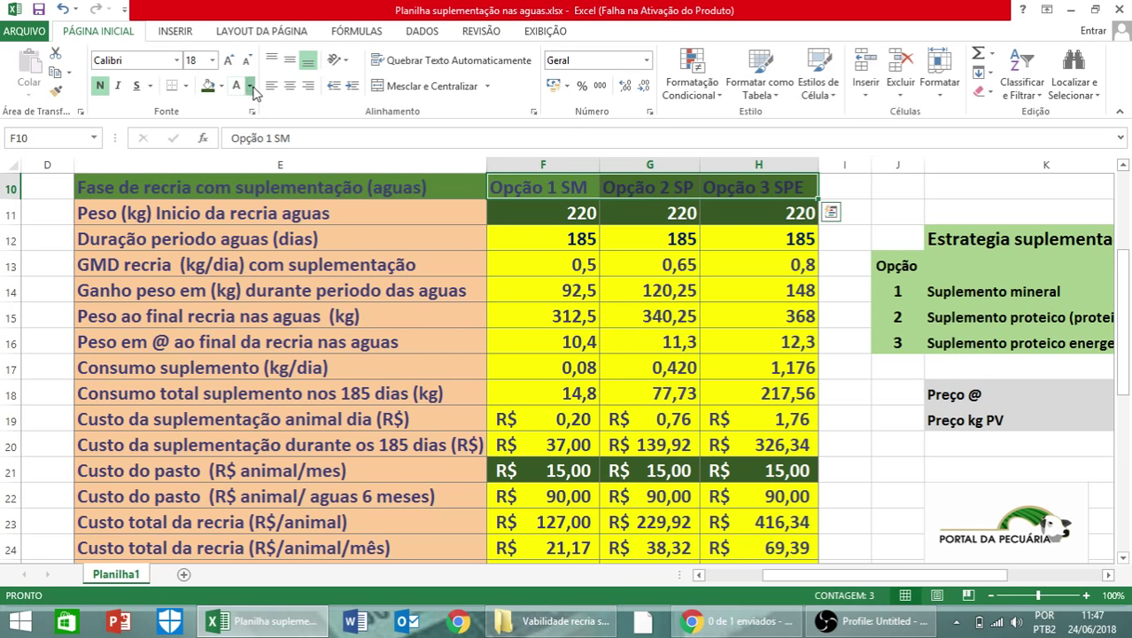
left_click(251, 86)
left_click(278, 236)
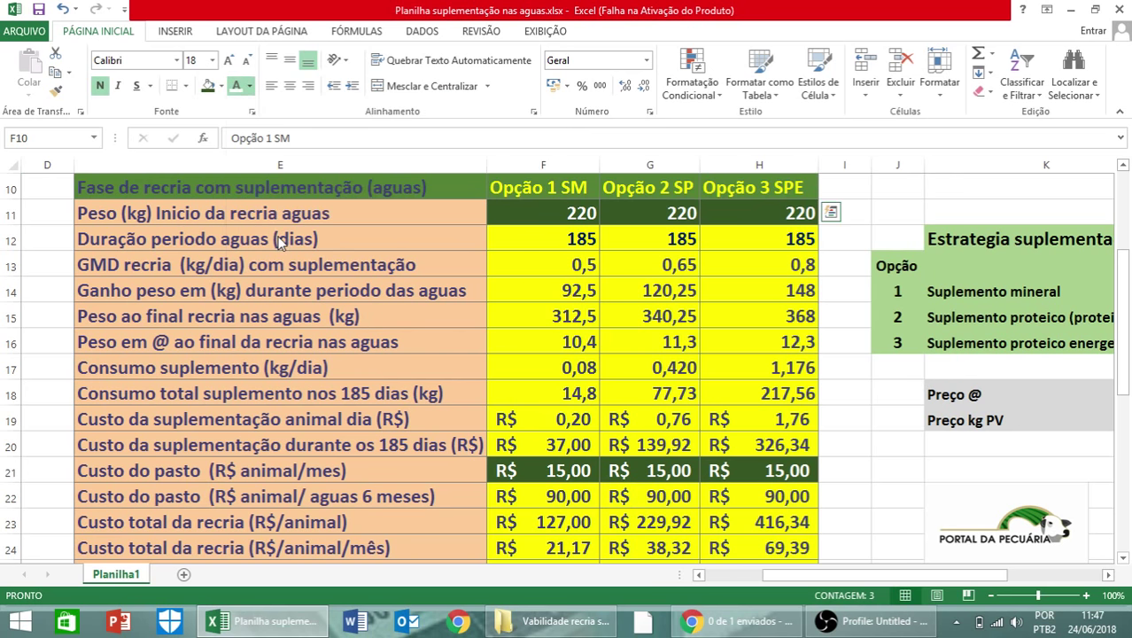
left_click(567, 335)
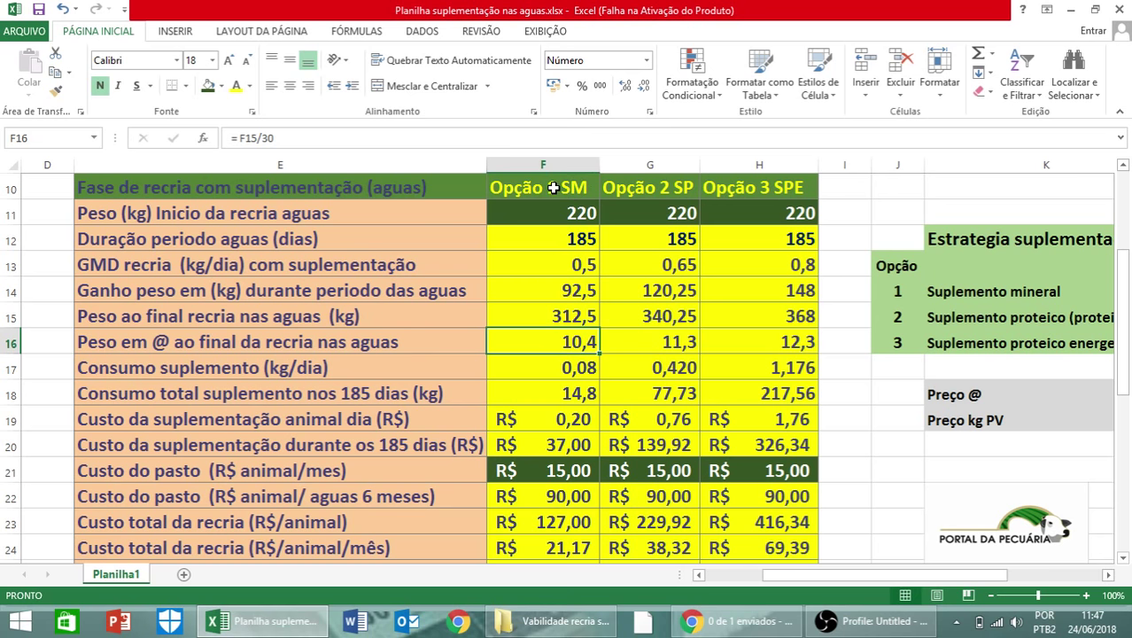
Examine the row 10 headings of the phase without supplementation and of the three supplementation options
left_click(657, 188)
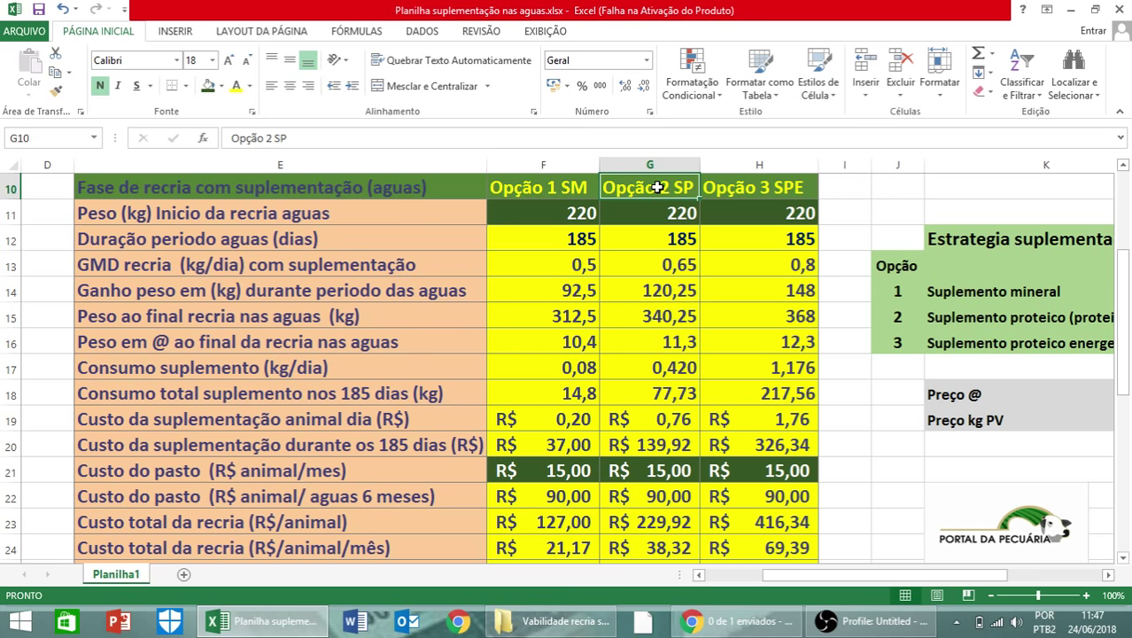
left_click(750, 183)
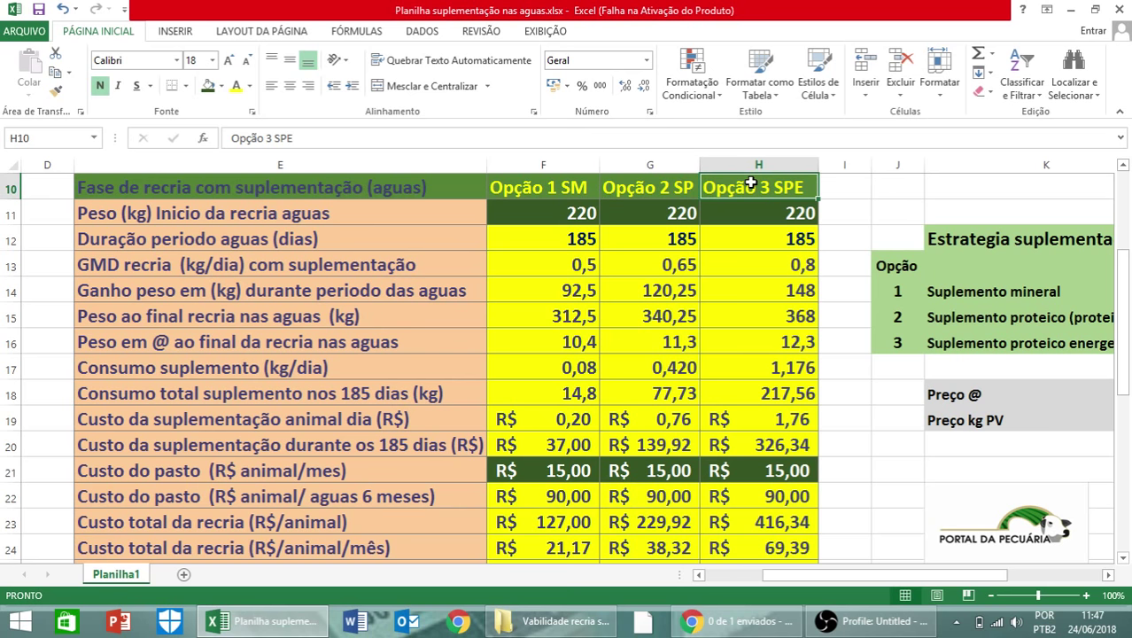
key("Left")
key("Left")
key("Left")
key("Left")
key("Left")
key("Left")
key("Left")
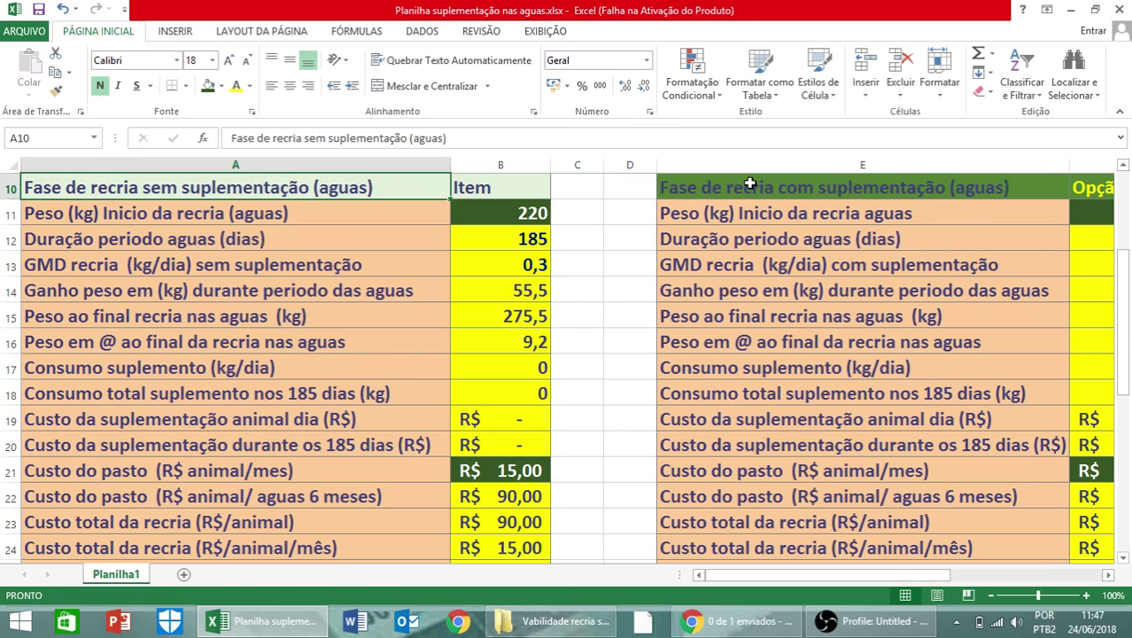
key("Right")
key("Right")
key("Right")
key("Right")
key("Right")
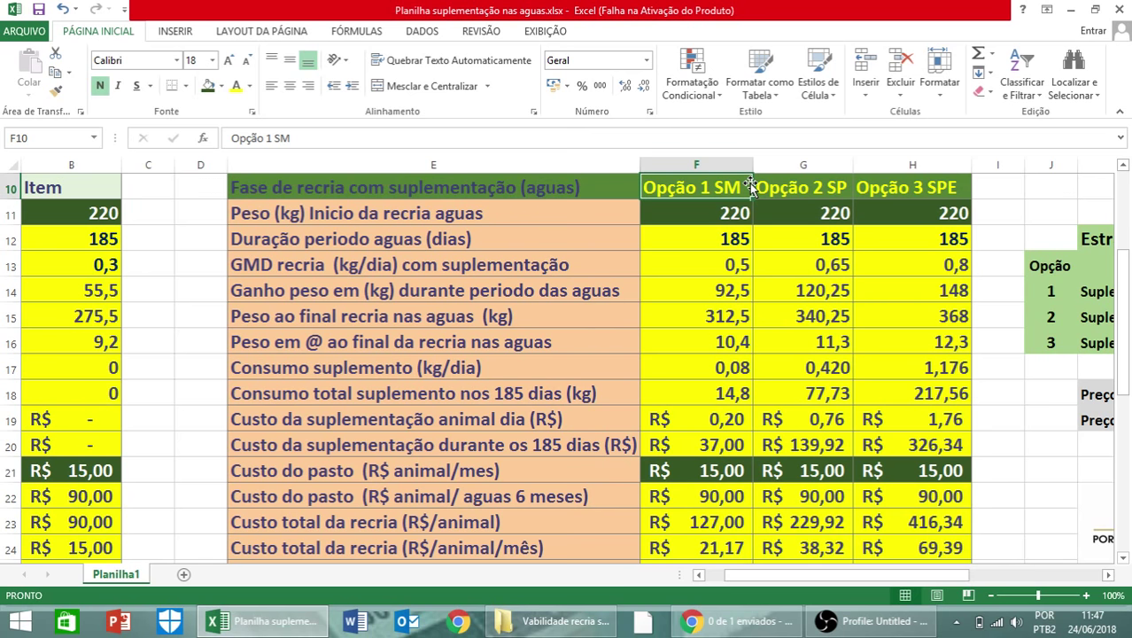
key("Right")
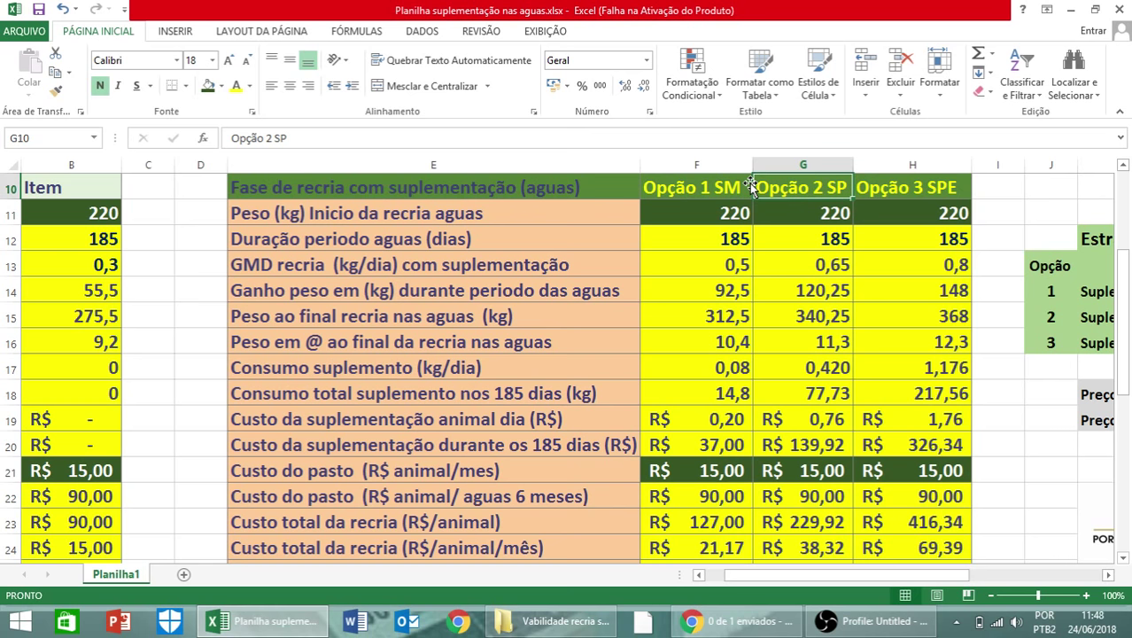
key("Right")
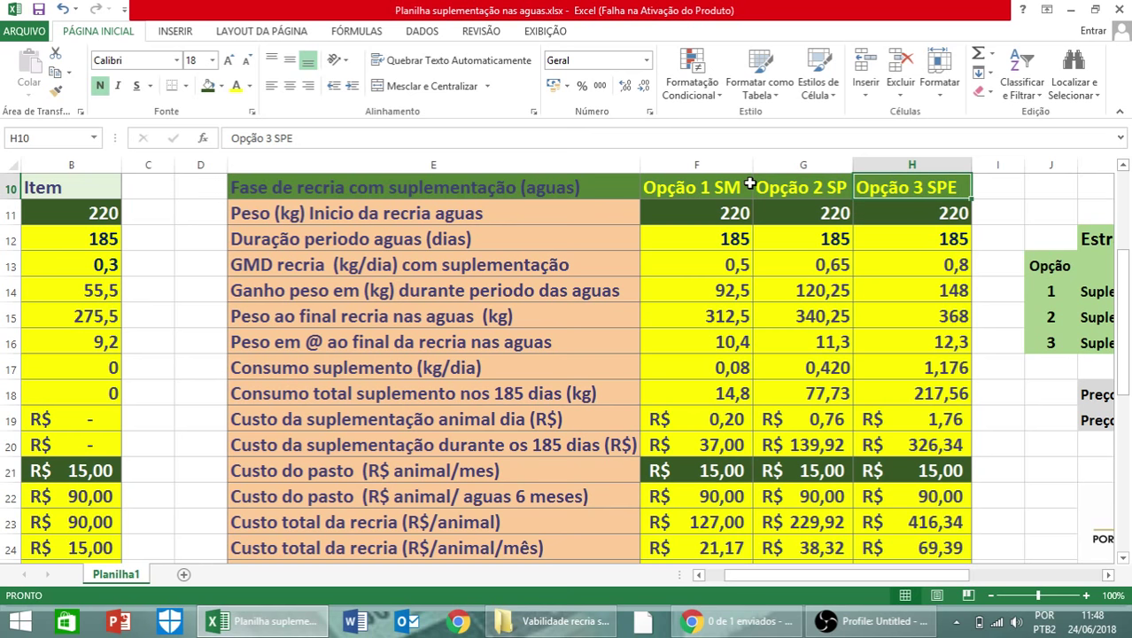
Examine each supplement's daily weight gain and daily consumption in the wet-season supplementation strategy table
key("Right")
key("Right")
key("Right")
key("Right")
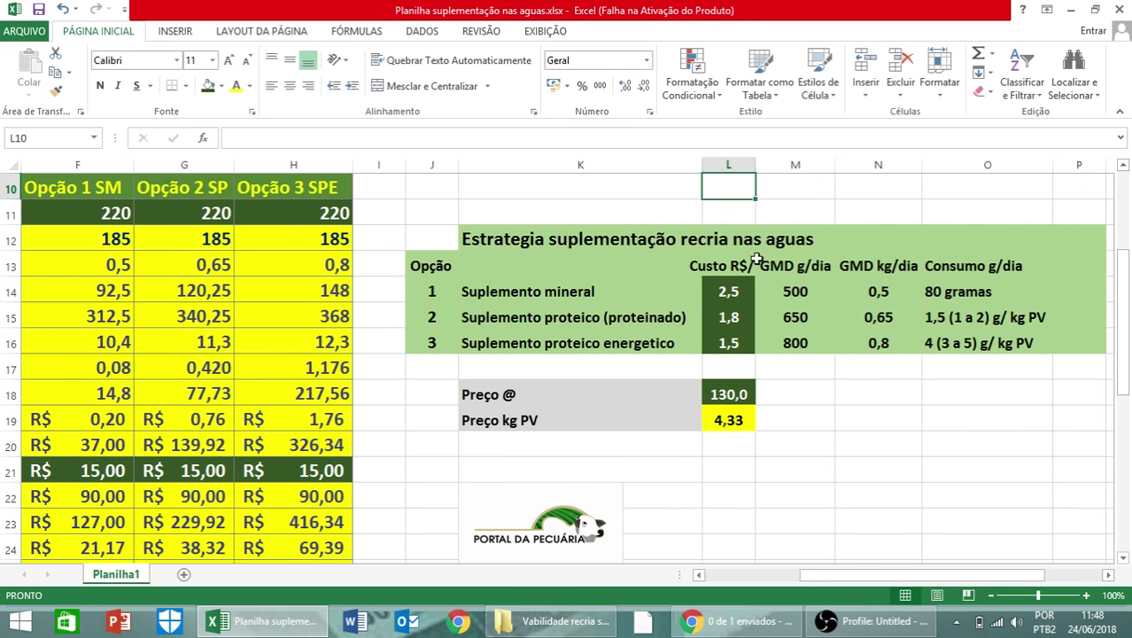
scroll(722, 270, "down", 1)
scroll(728, 229, "up", 1)
left_click(804, 292)
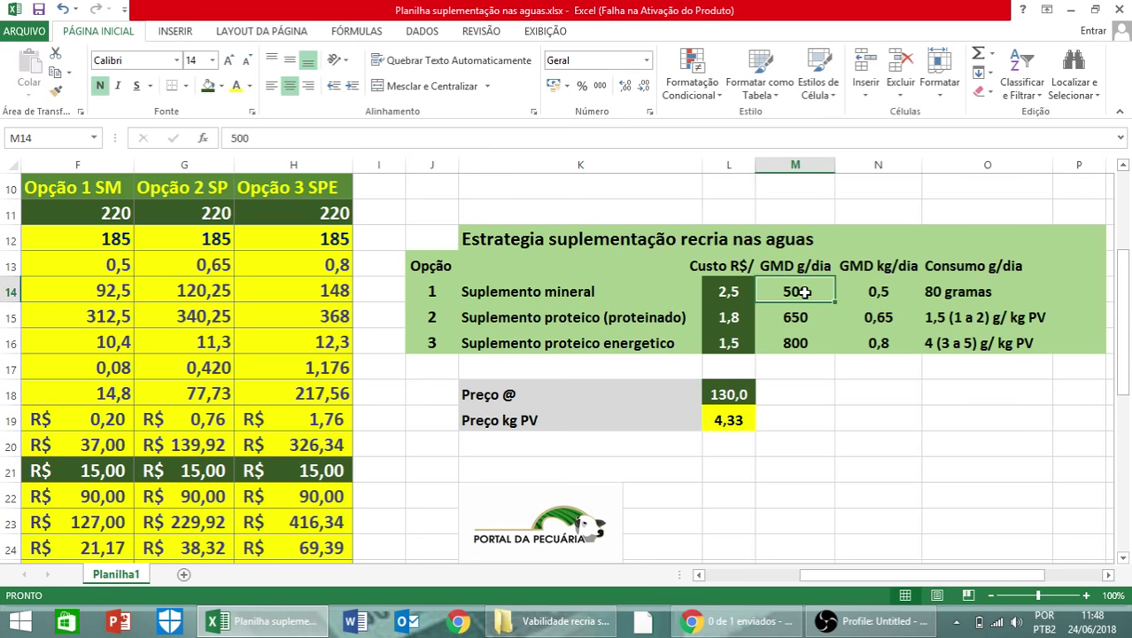
left_click(838, 422)
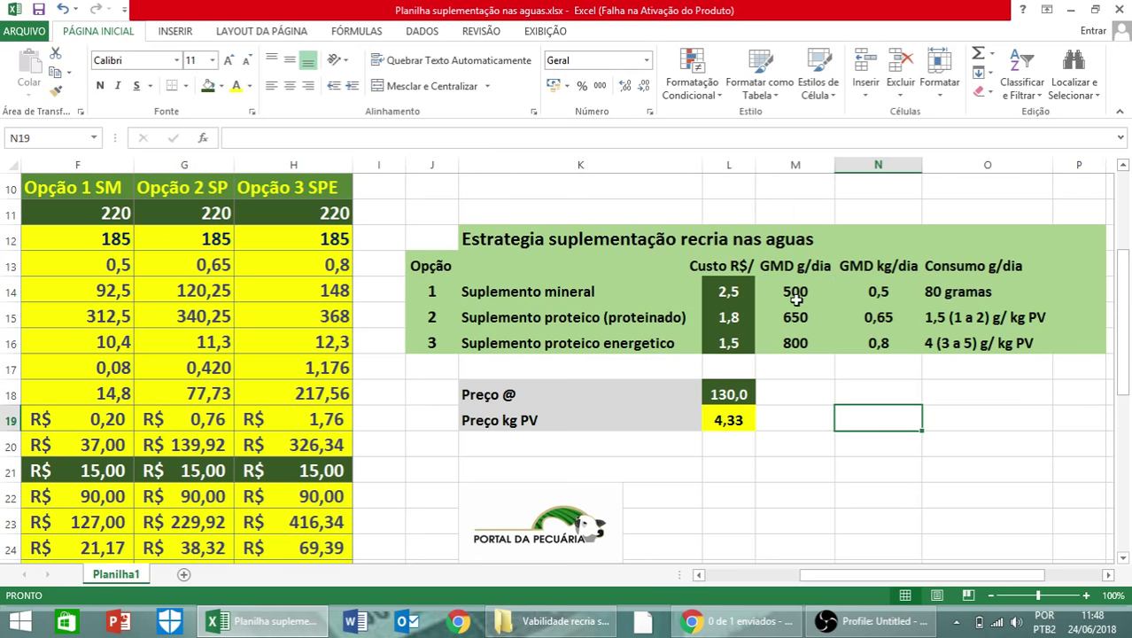
left_click(791, 291)
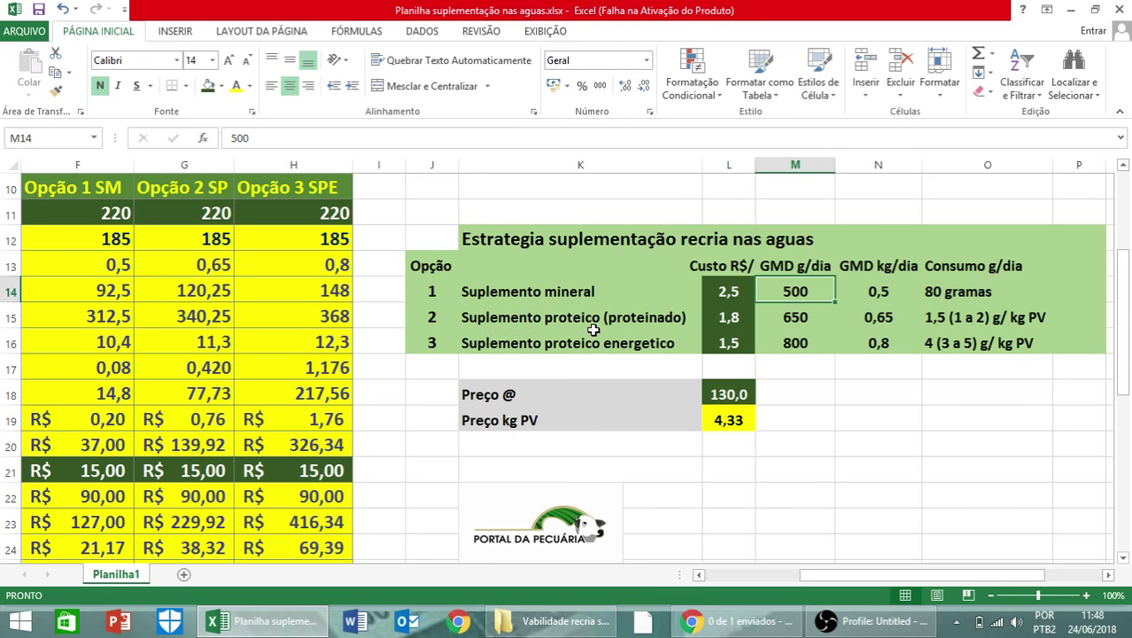
left_click(778, 321)
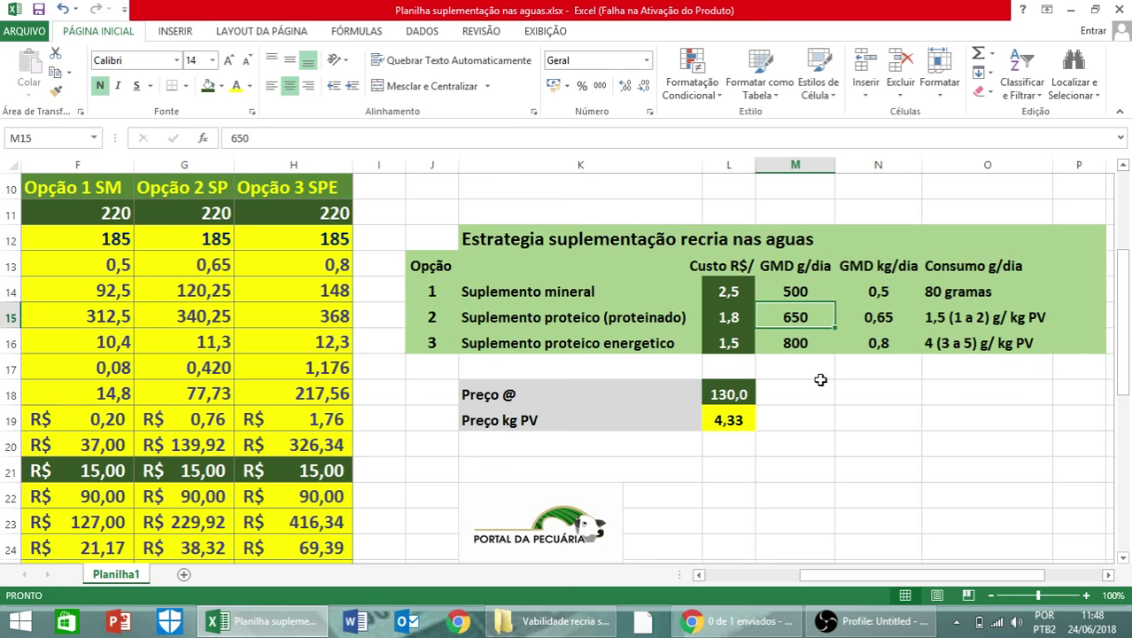
left_click(809, 293)
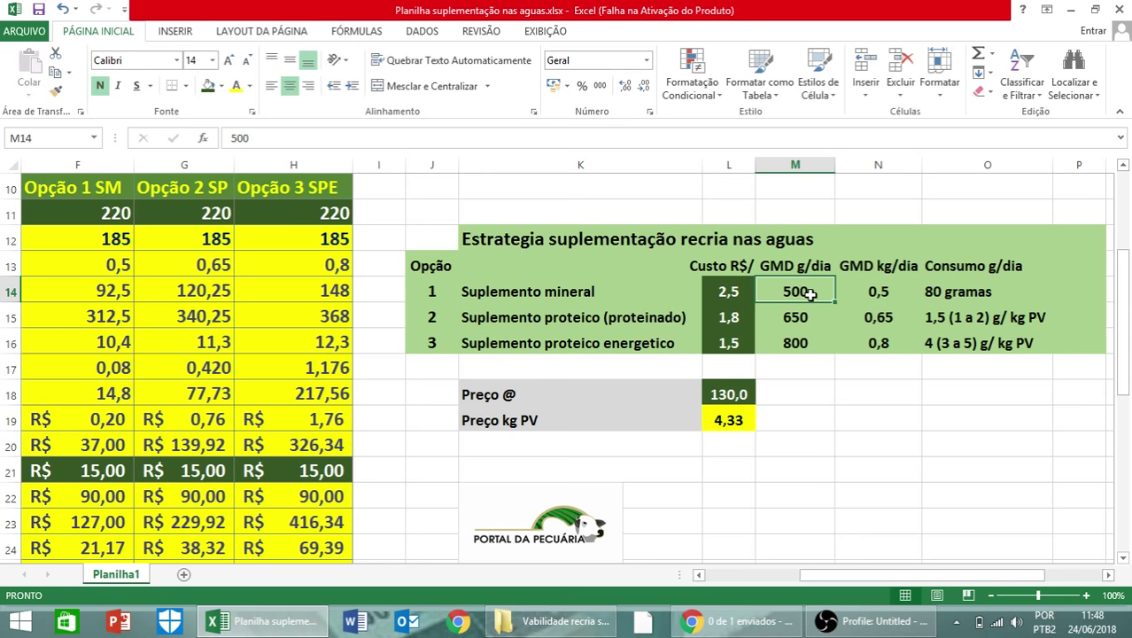
left_click(802, 344)
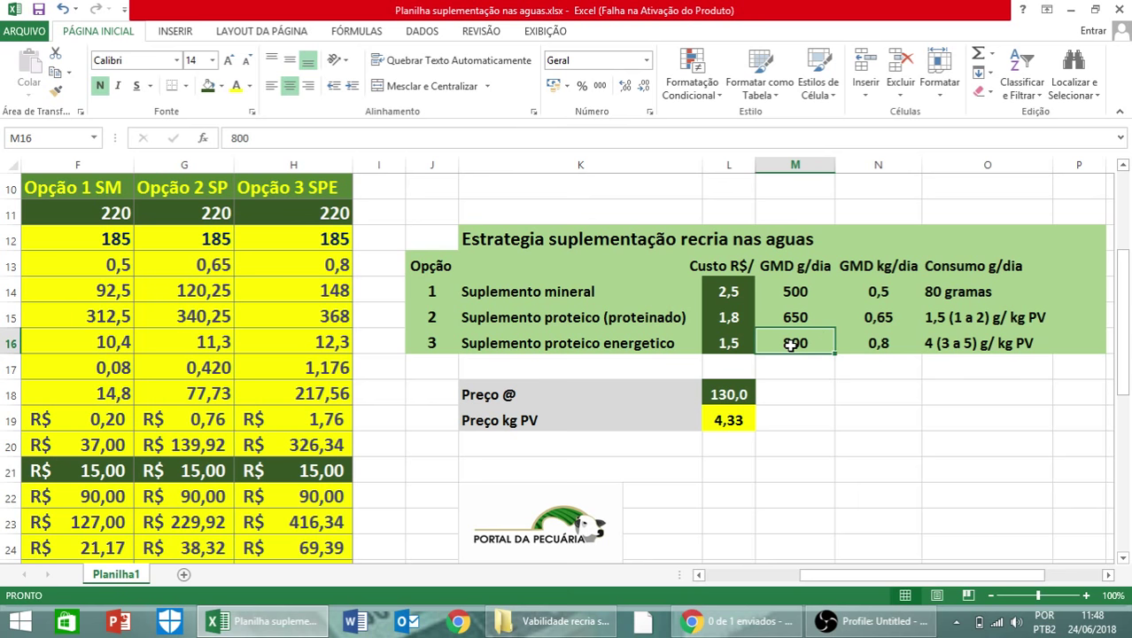
left_click(796, 294)
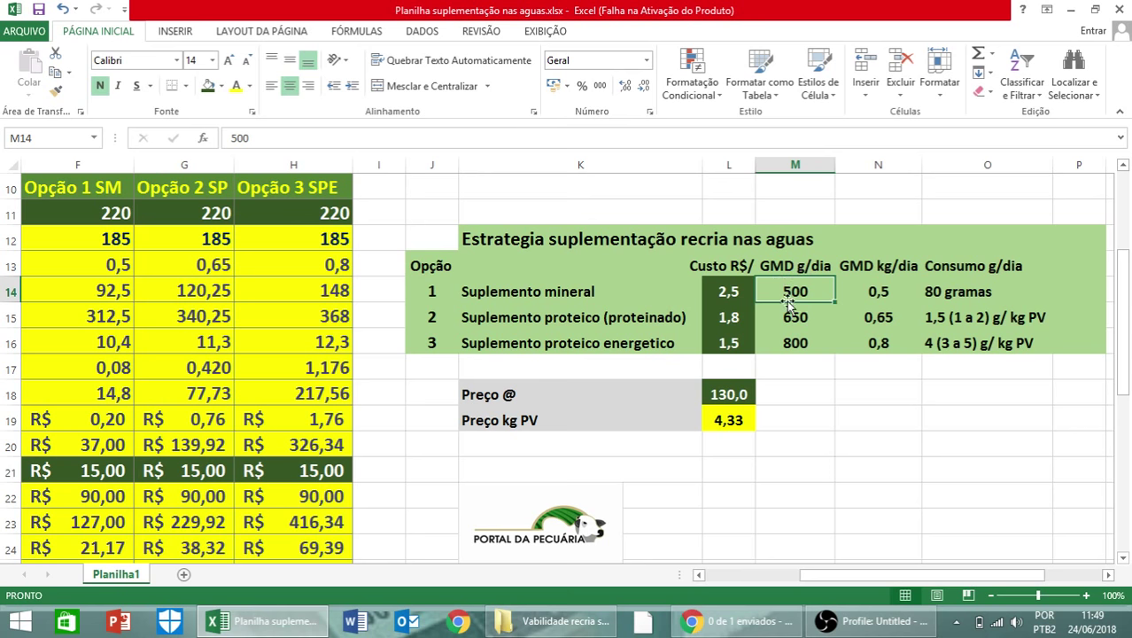
left_click(802, 319)
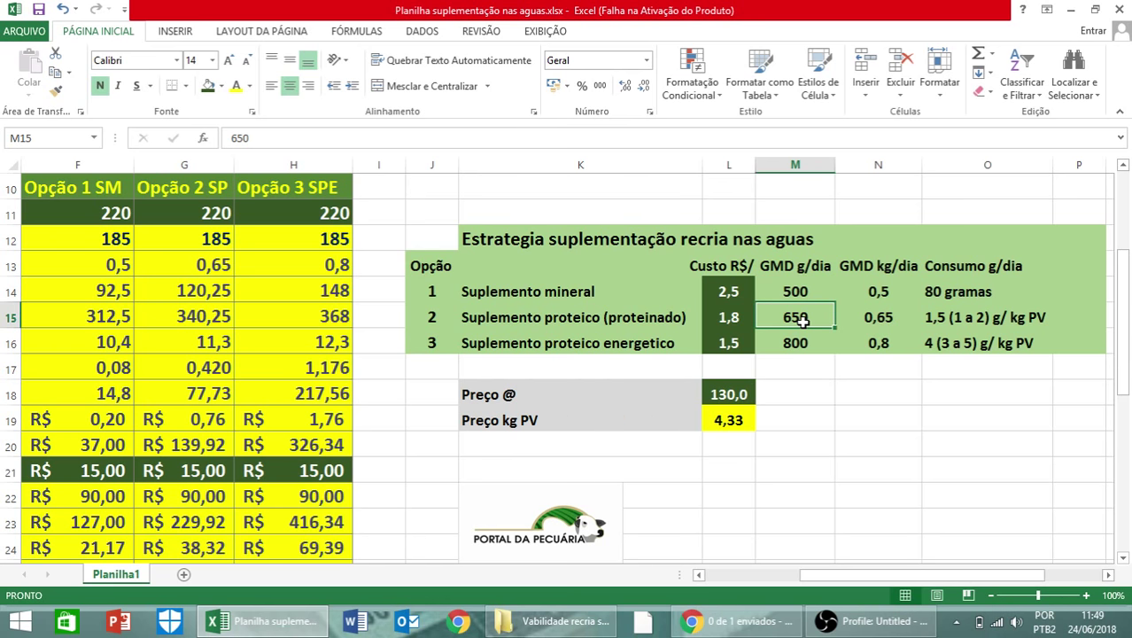
left_click(796, 342)
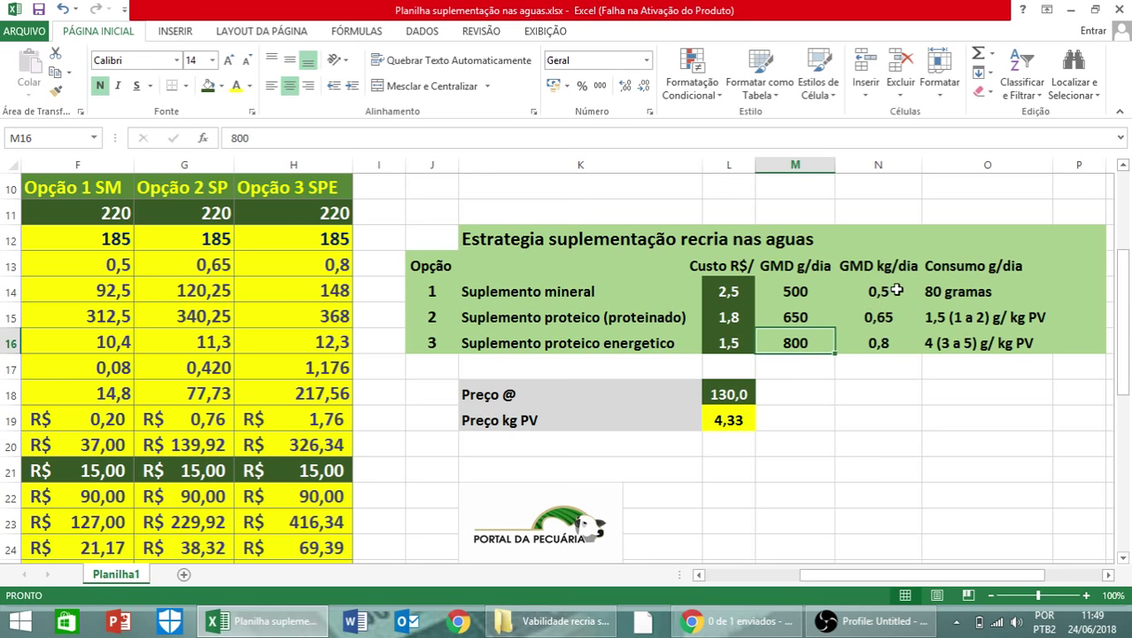
left_click(1002, 291)
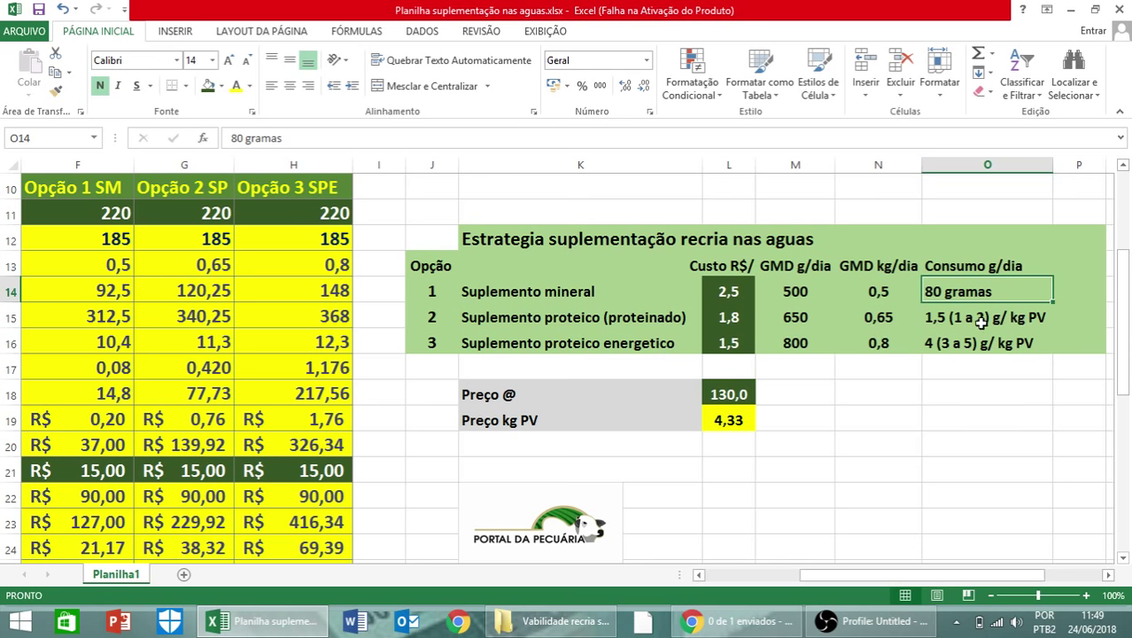
left_click(974, 320)
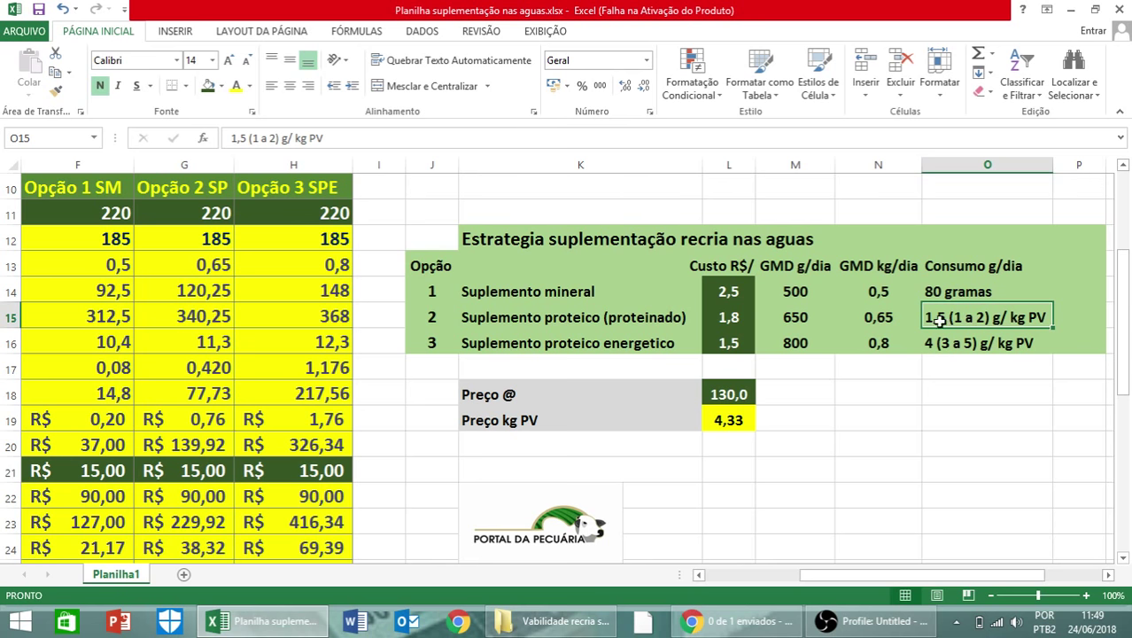
left_click(961, 345)
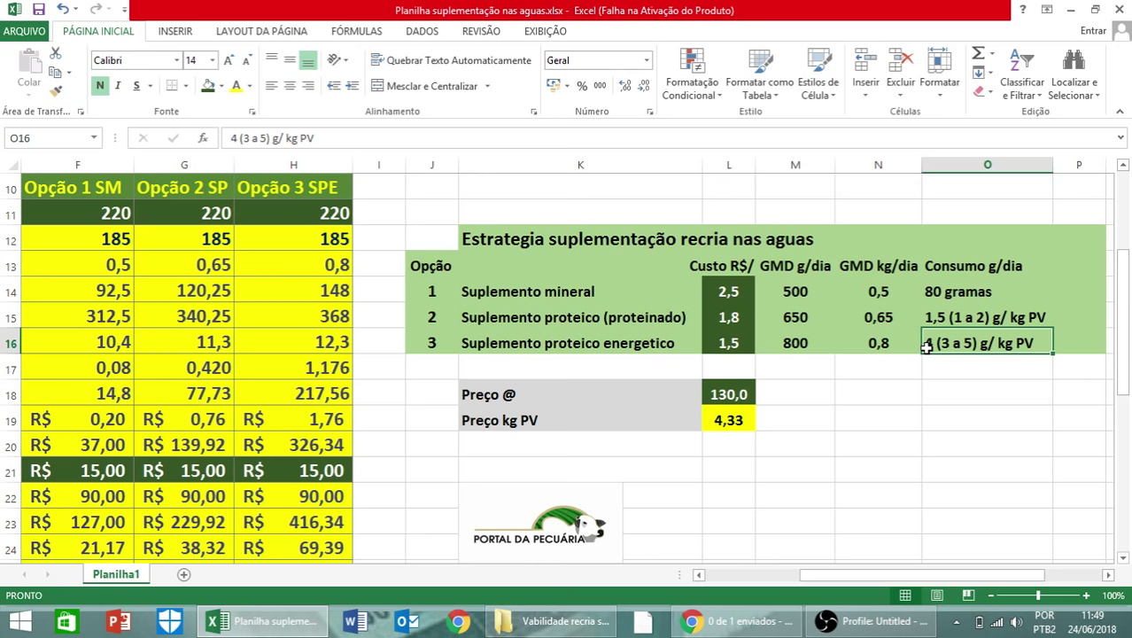
Set the Preço @ in L18 to 150
left_click(730, 395)
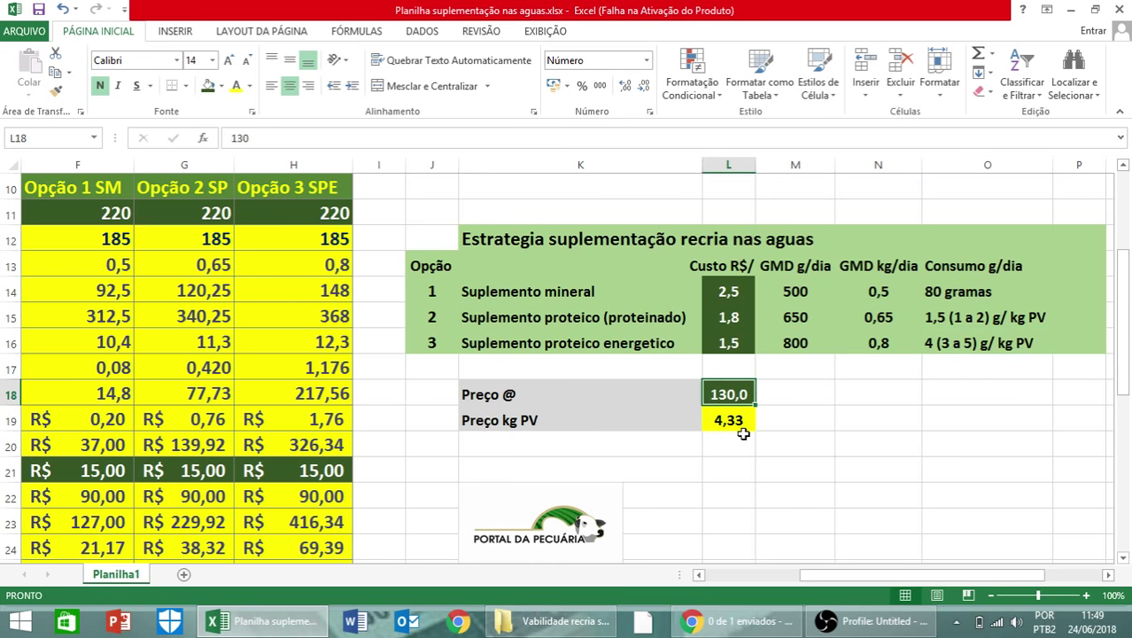
type("150")
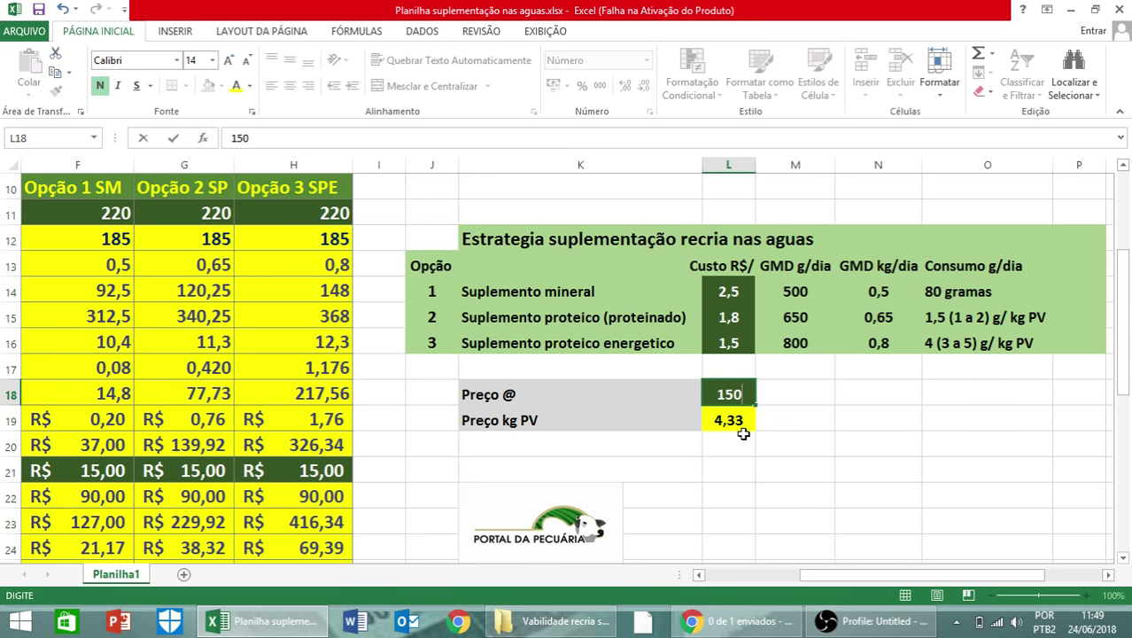
key("Return")
Set the cost of Suplemento mineral in the strategy table to 2,4
key("Up")
key("Up")
key("Up")
key("Up")
key("Up")
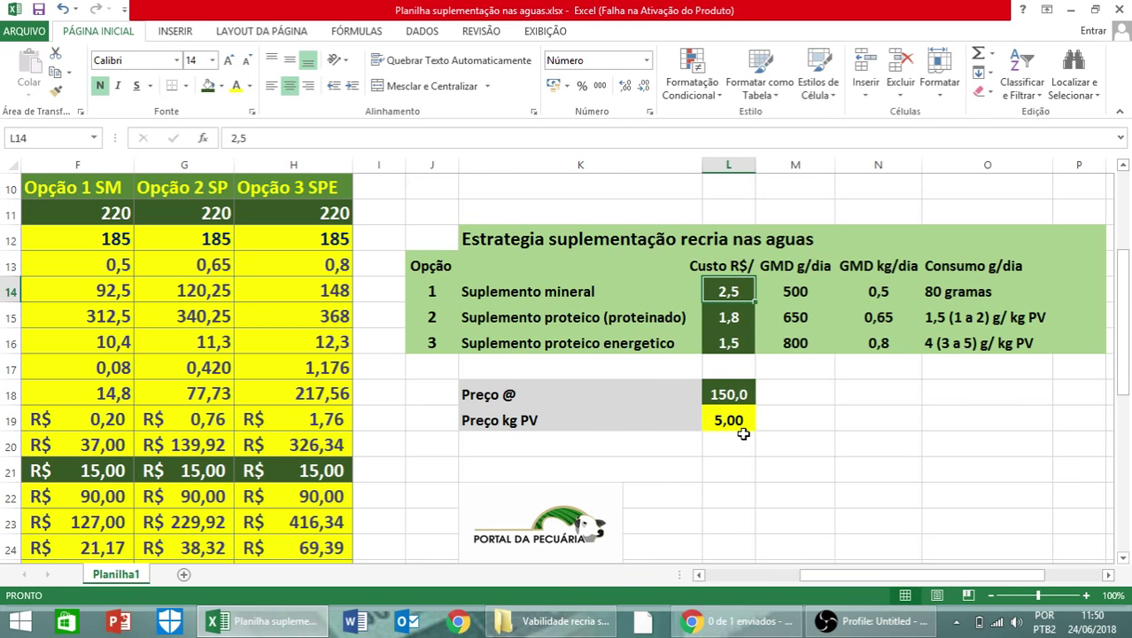
type("2,4")
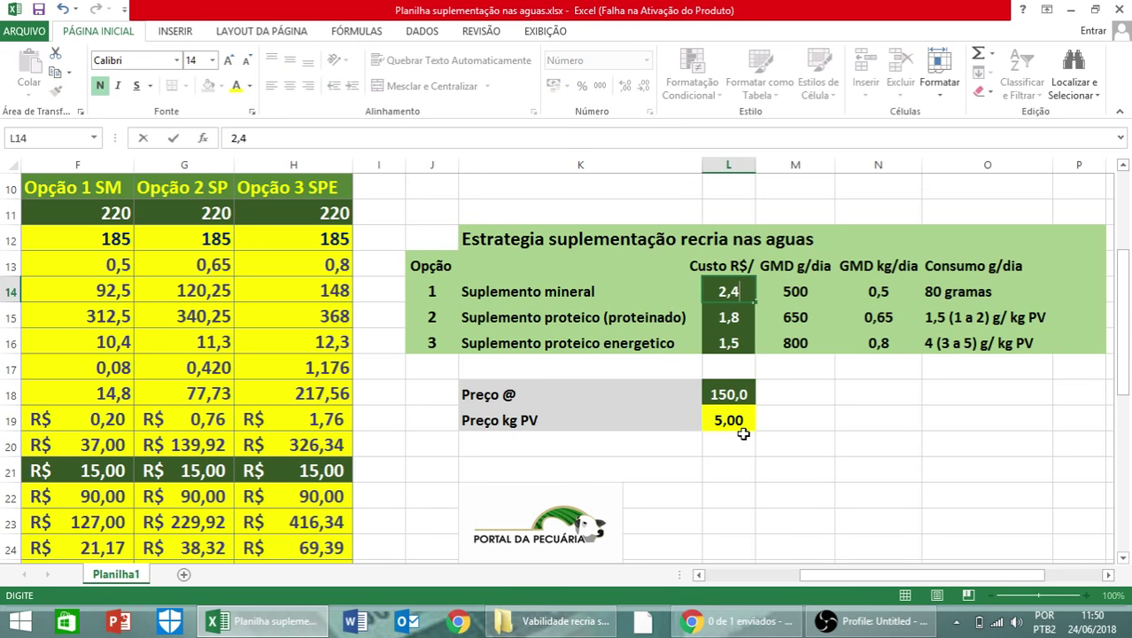
key("Return")
Set the cost of Suplemento proteico (proteinado) to 1,9 and of Suplemento proteico energetico to 1,6
type("1,9")
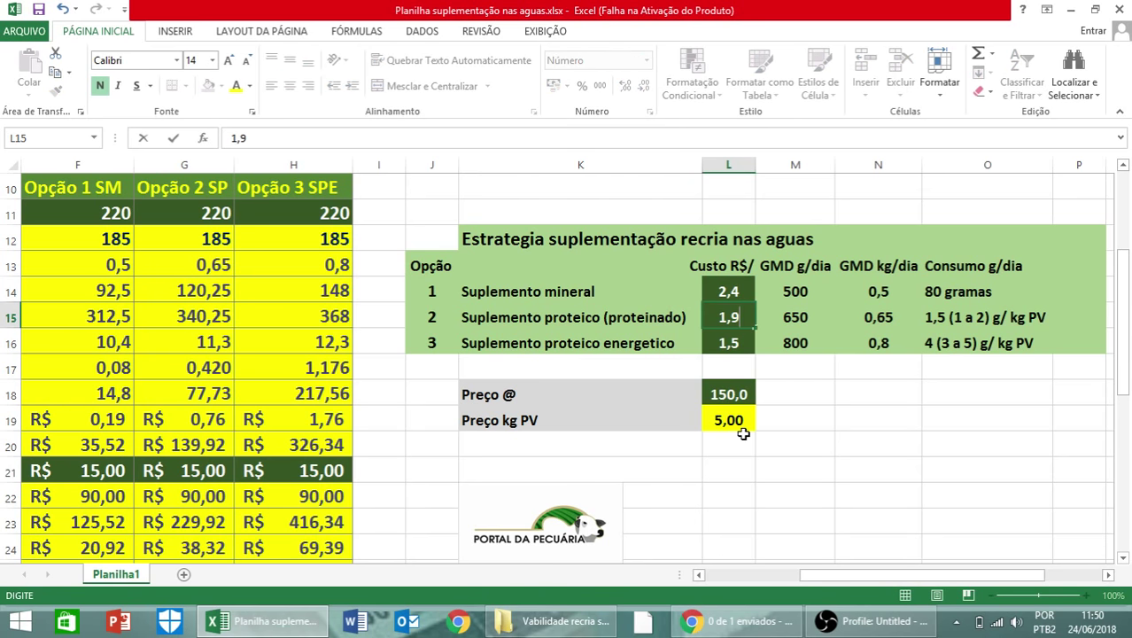
key("Return")
type("1,6")
key("Return")
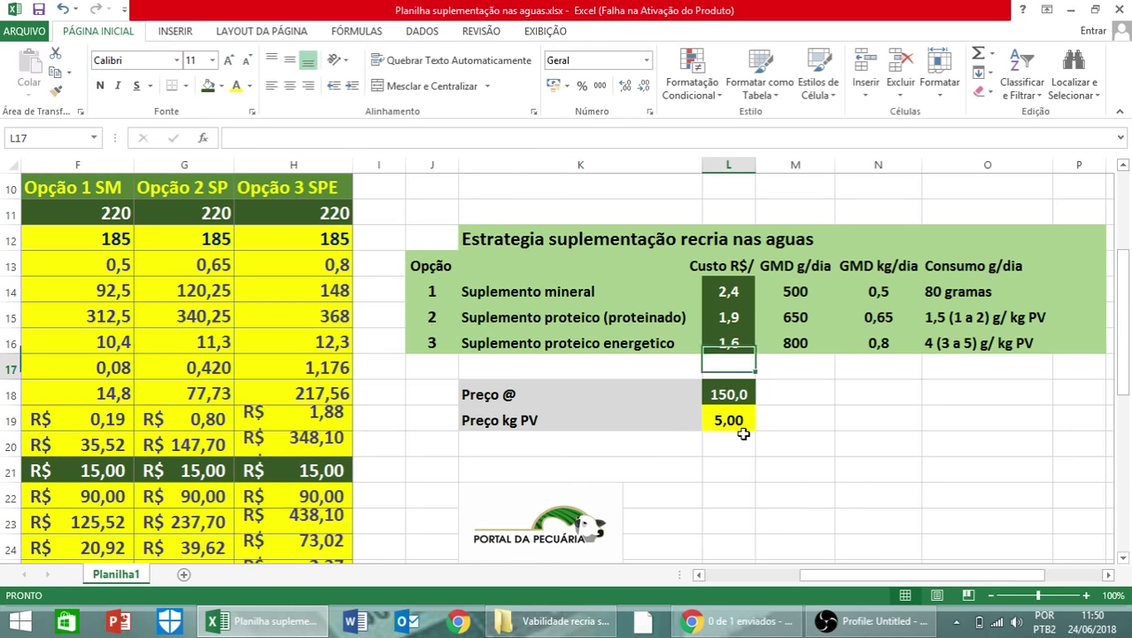
Set the cost of Suplemento proteico (proteinado) to 1,8 and of Suplemento proteico energetico to 1,5
key("Up")
key("Up")
type("1,8")
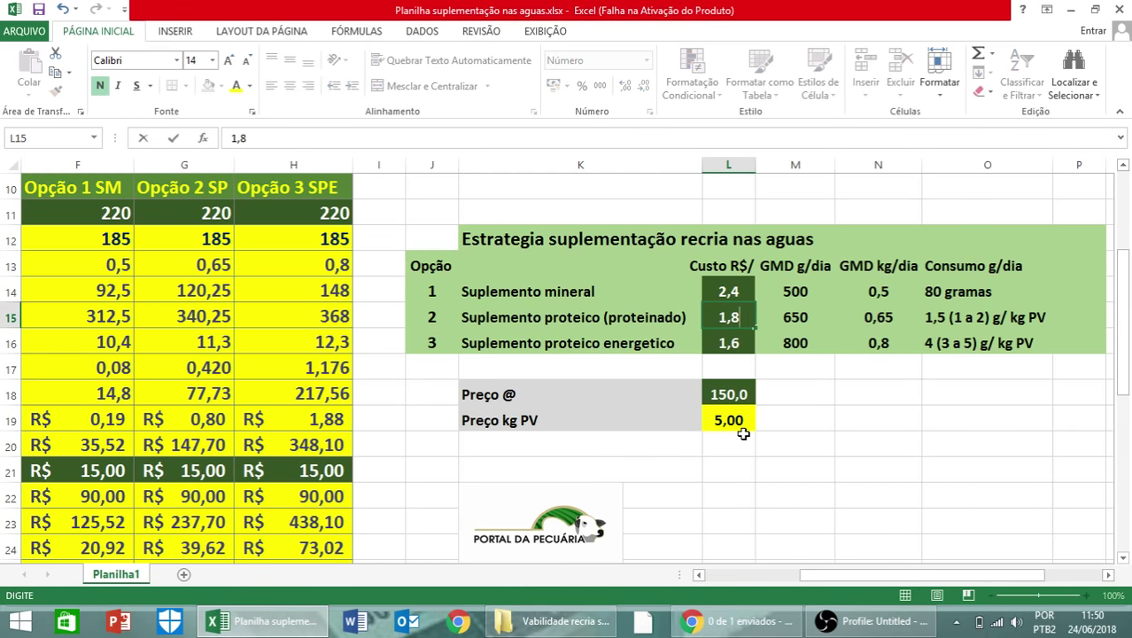
key("Return")
type("1,5")
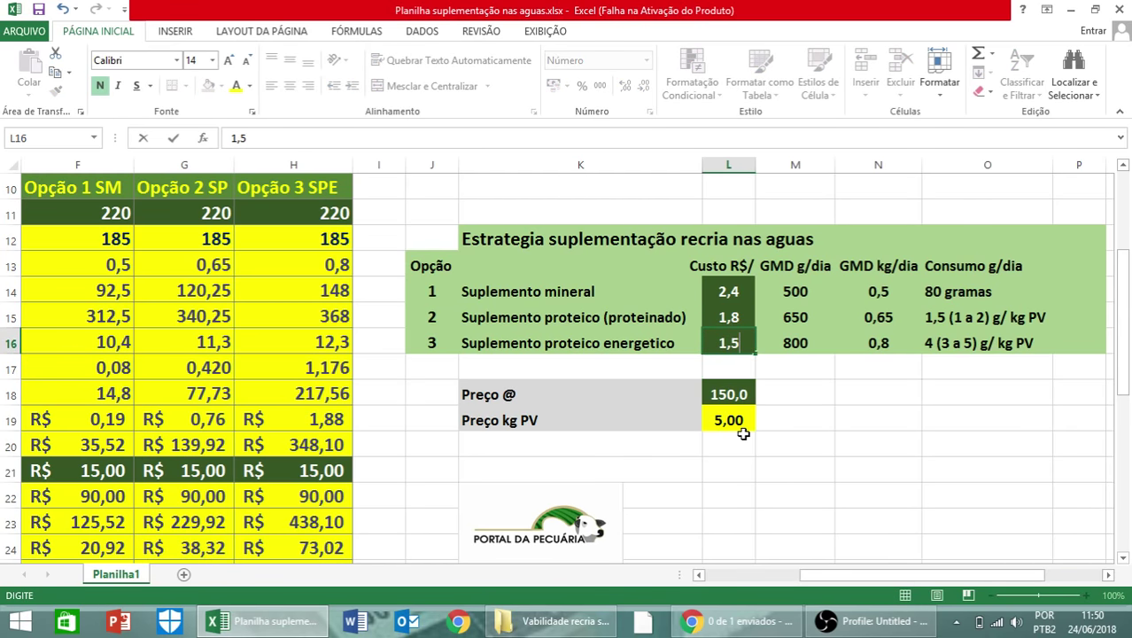
key("Return")
key("Up")
key("Up")
key("Up")
key("Up")
key("Down")
key("Down")
key("Down")
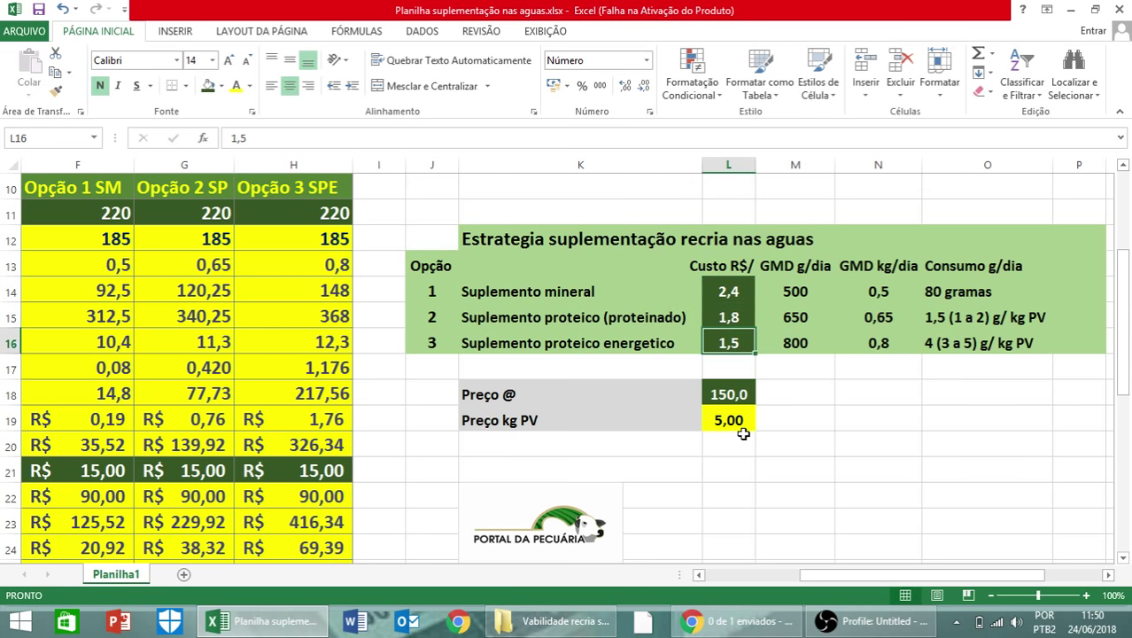
key("Up")
key("Up")
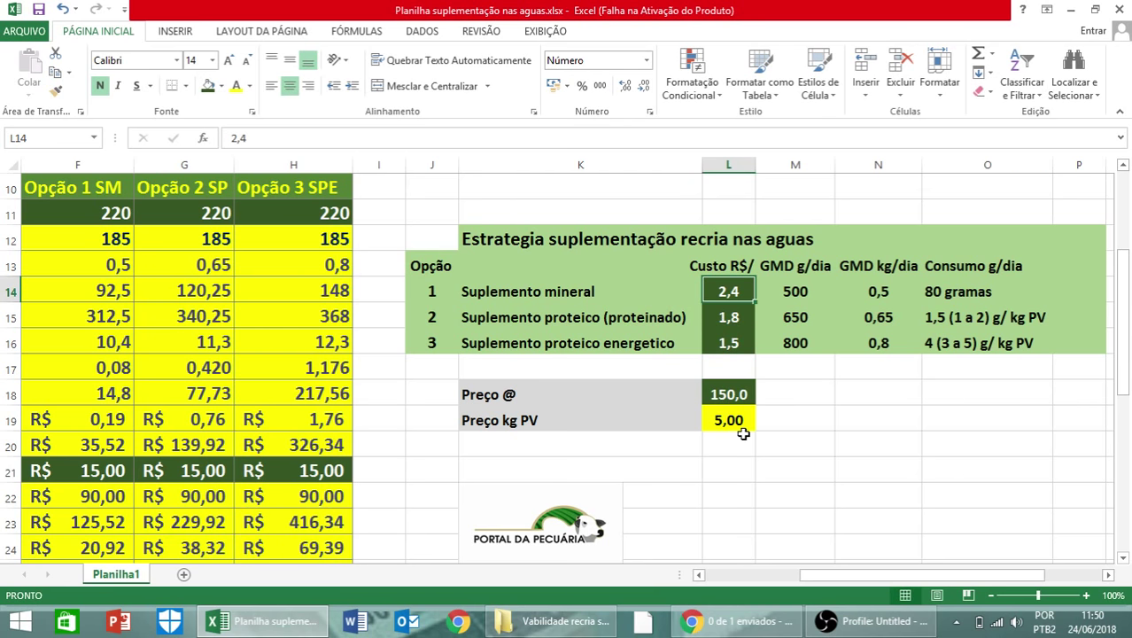
Set the cost of Suplemento mineral in the strategy table to 2,5
type("2,5")
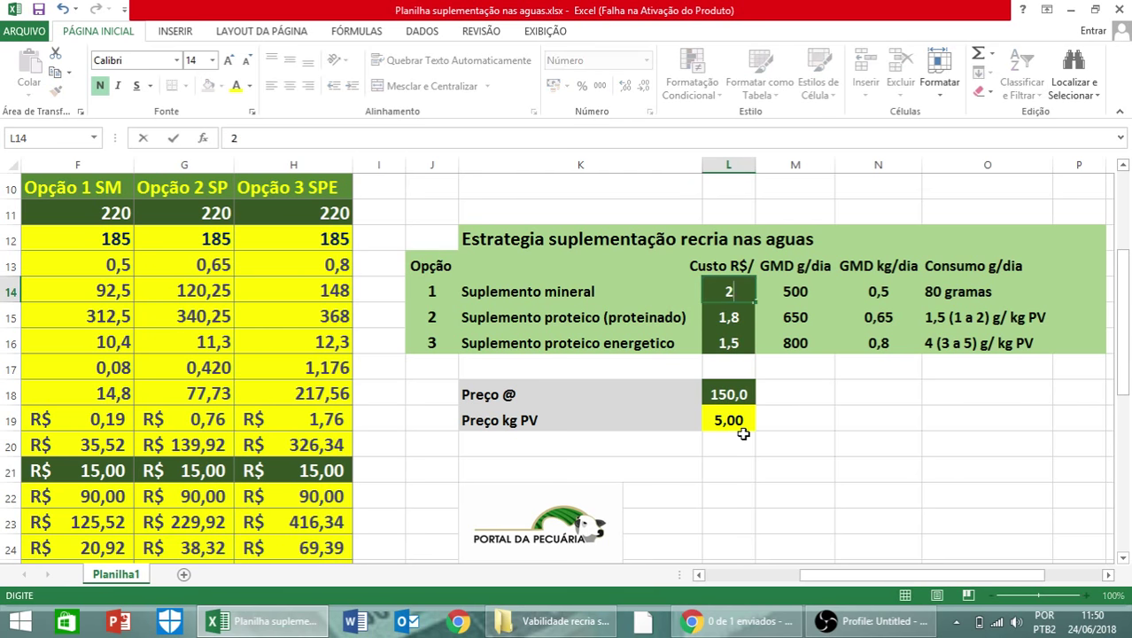
key("Return")
key("Left")
key("Left")
key("Left")
key("Left")
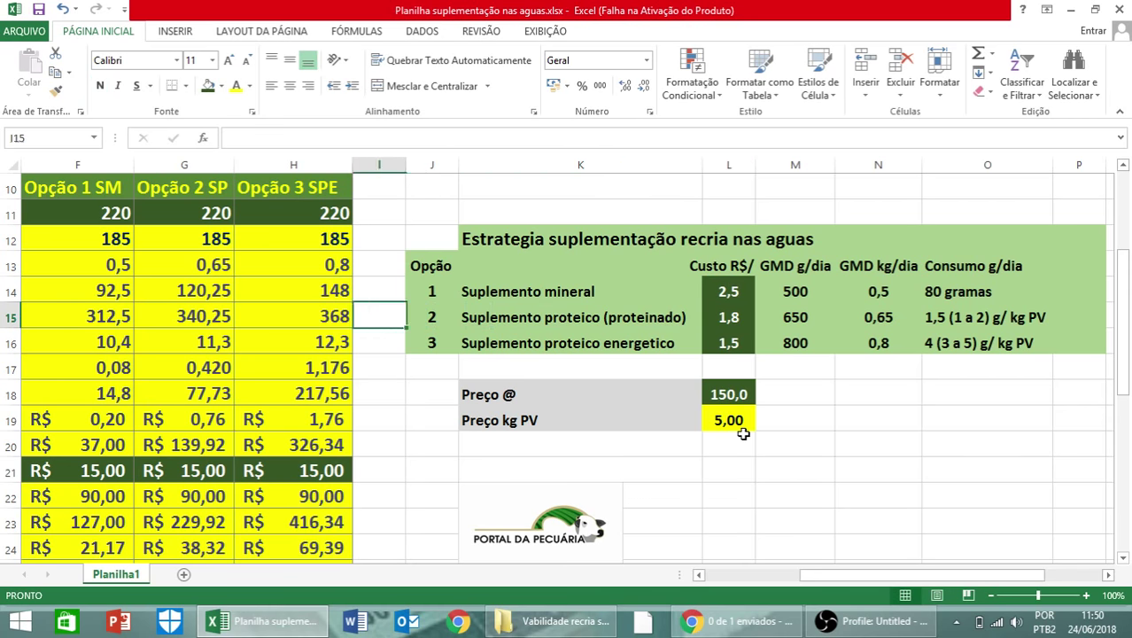
key("Right")
key("Right")
key("Right")
key("Right")
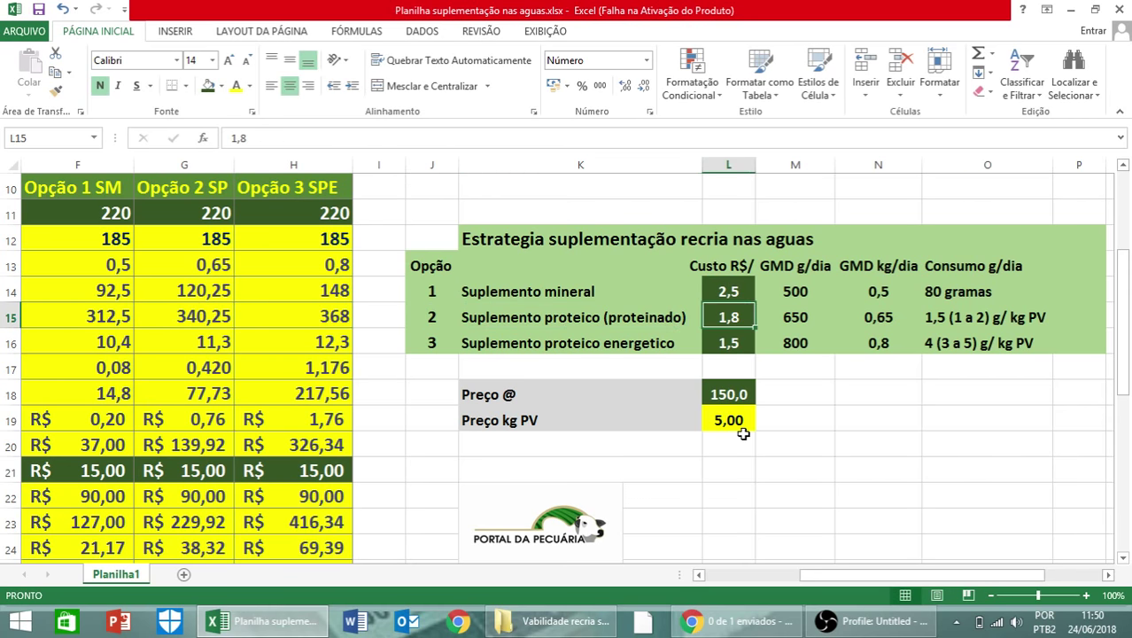
key("Up")
key("Up")
key("Down")
key("Down")
key("Down")
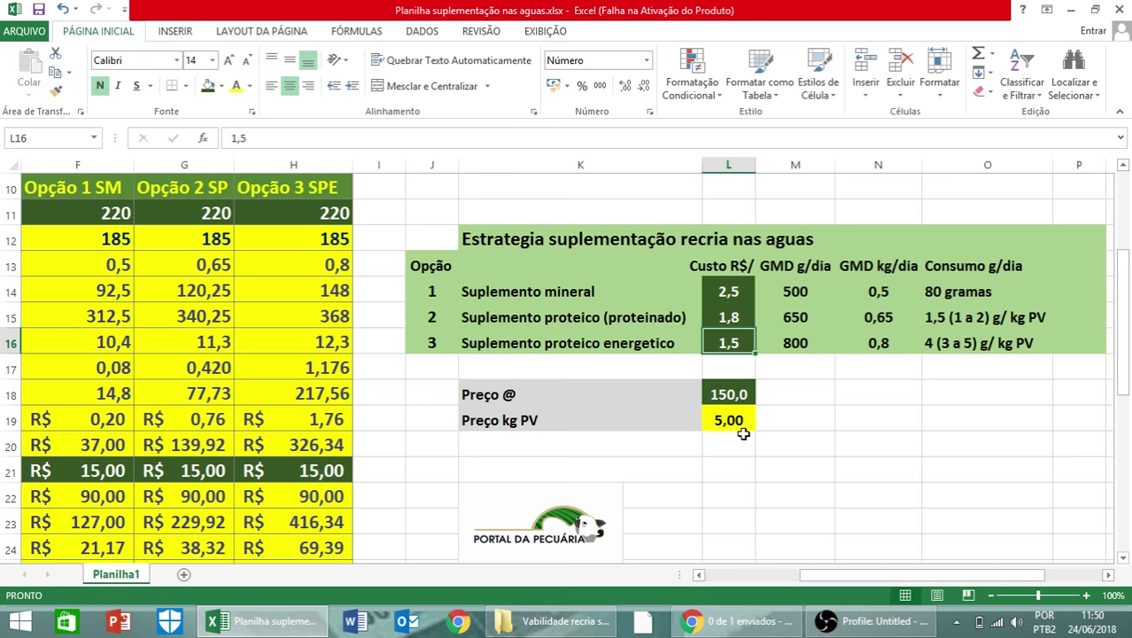
Examine the starting weight and weight-gain rows of the table without supplementation, plus the observation note below it
key("Left")
key("Left")
key("Left")
key("Left")
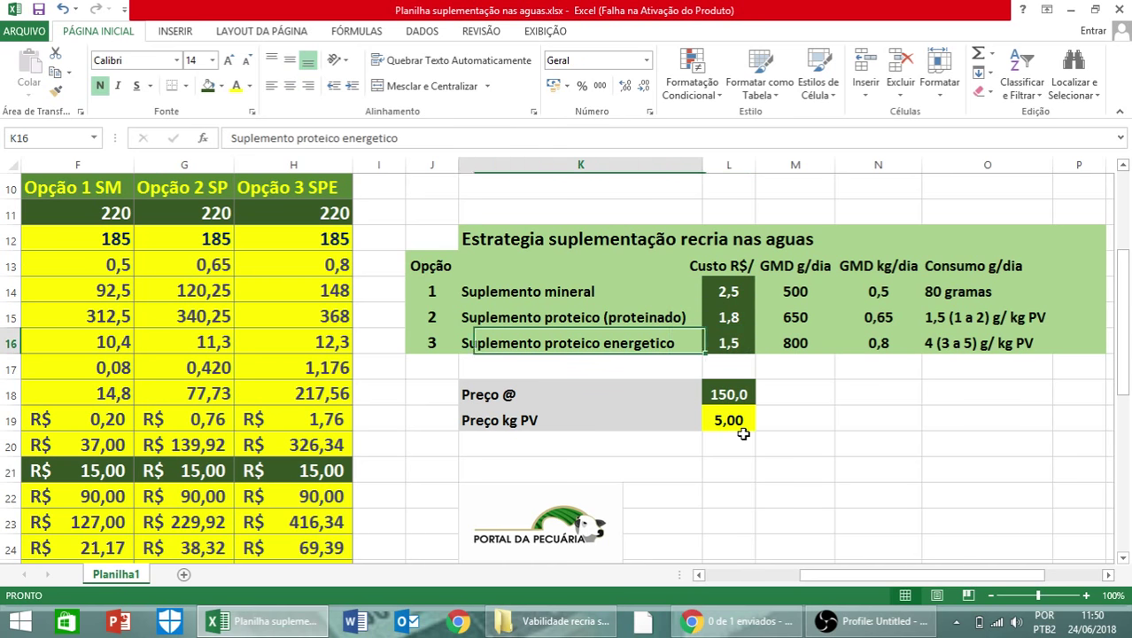
key("Home")
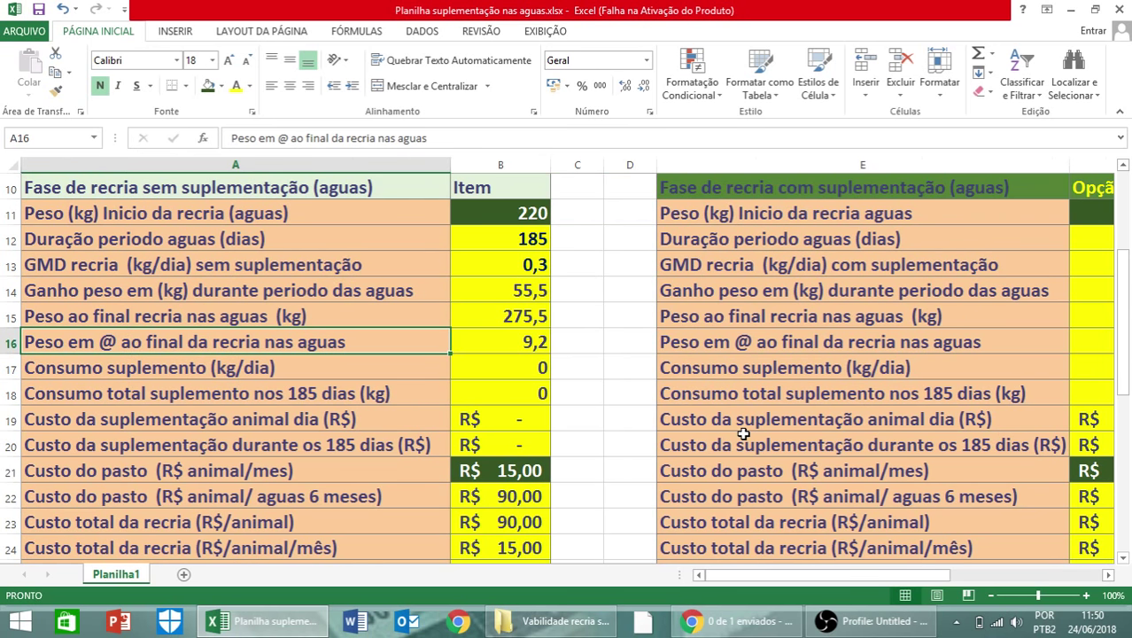
scroll(694, 374, "up", 1)
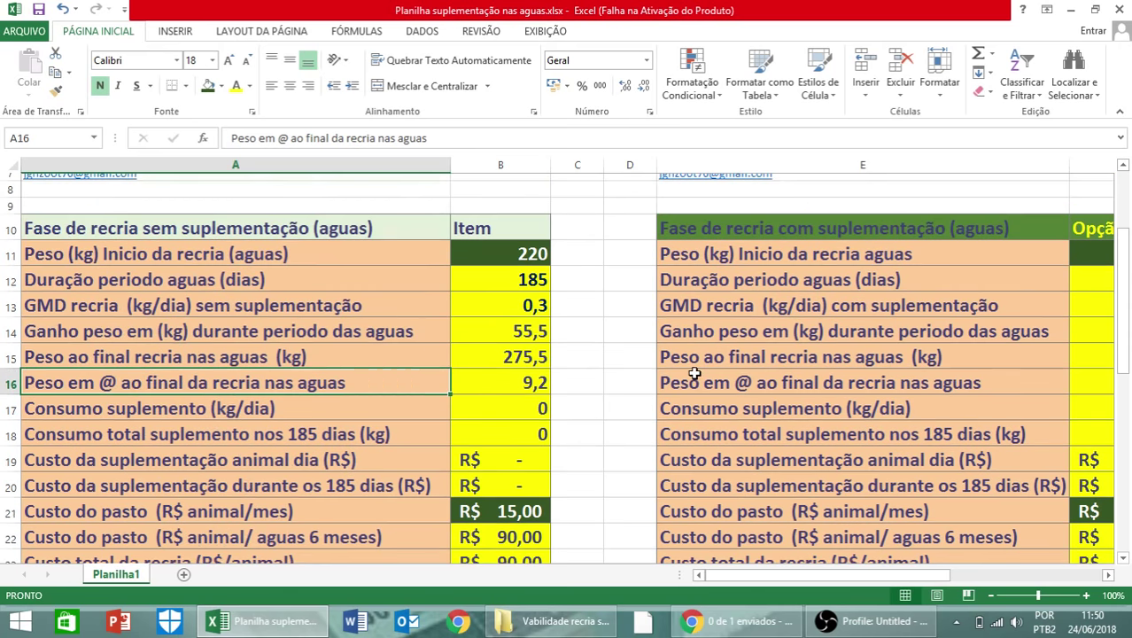
left_click(512, 262)
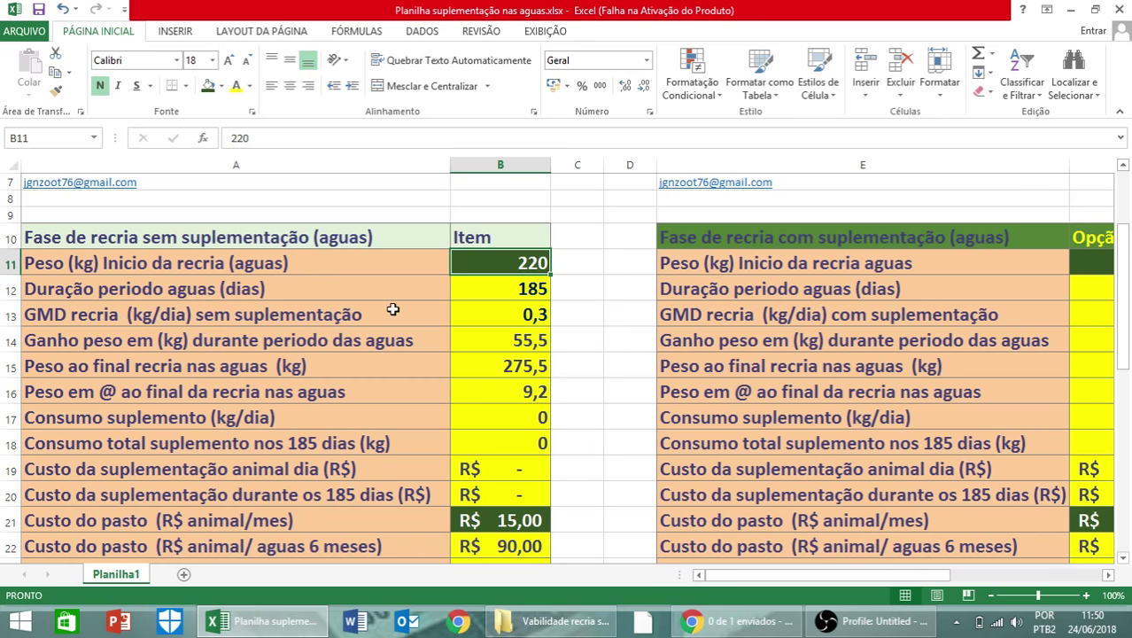
scroll(538, 315, "down", 7)
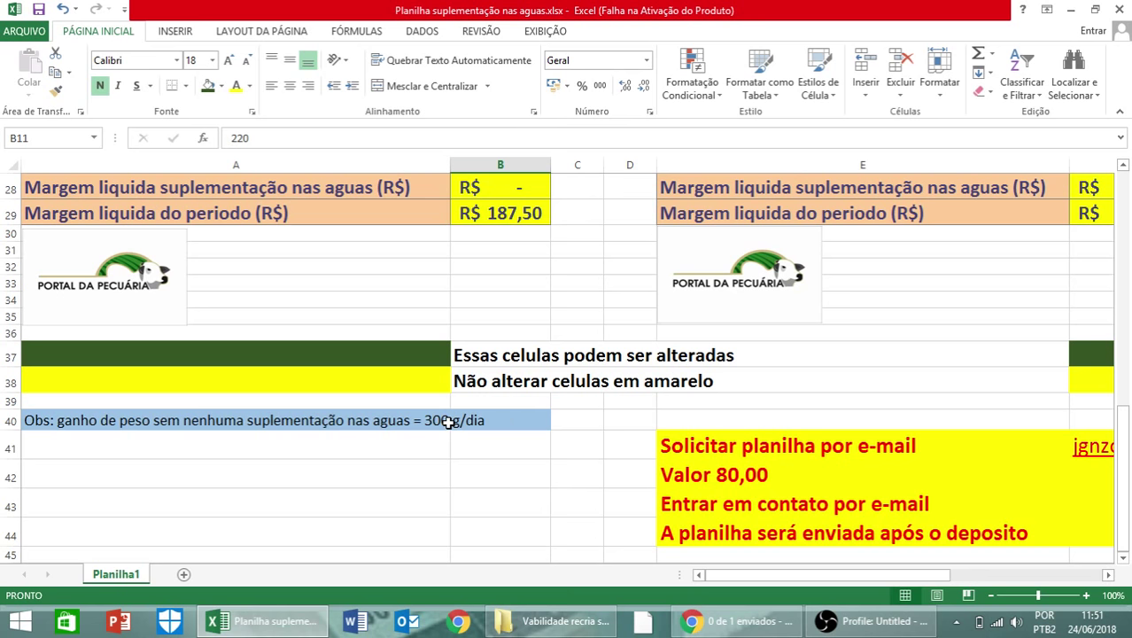
scroll(455, 363, "up", 6)
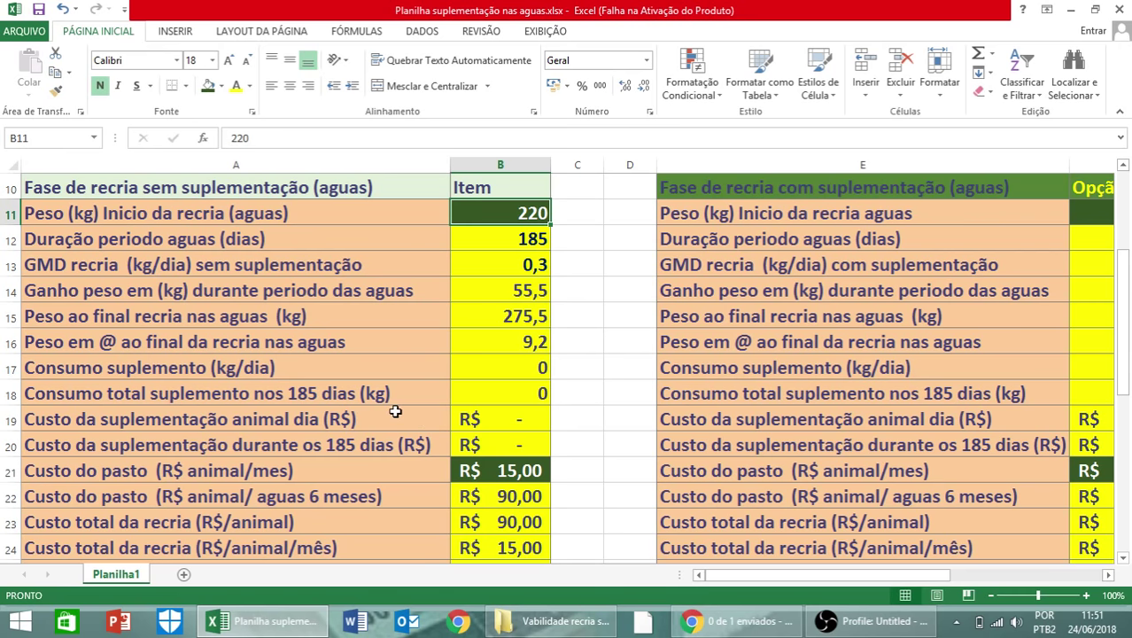
Examine the pasture cost, total recria cost and Receita dia rows of the table without supplementation
scroll(395, 412, "down", 1)
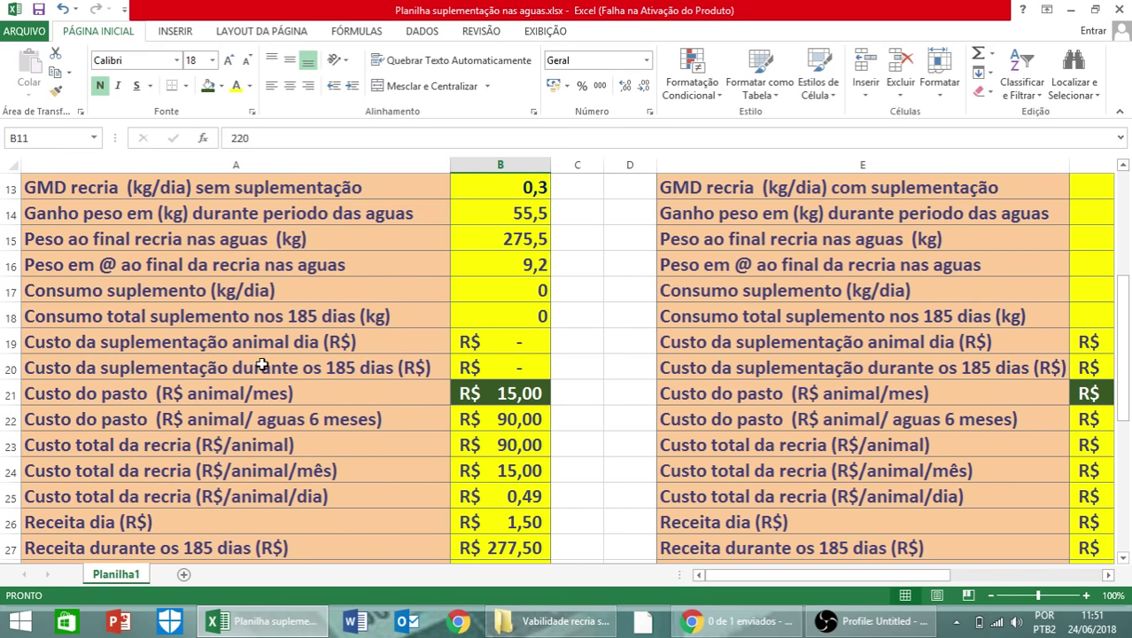
scroll(228, 393, "down", 1)
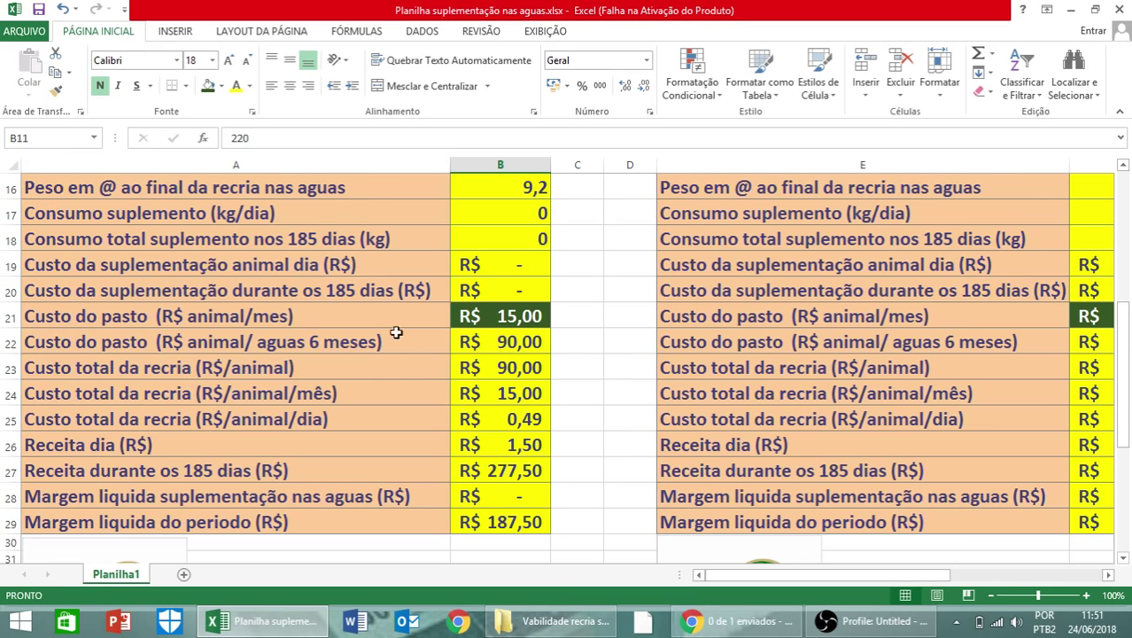
left_click(318, 321)
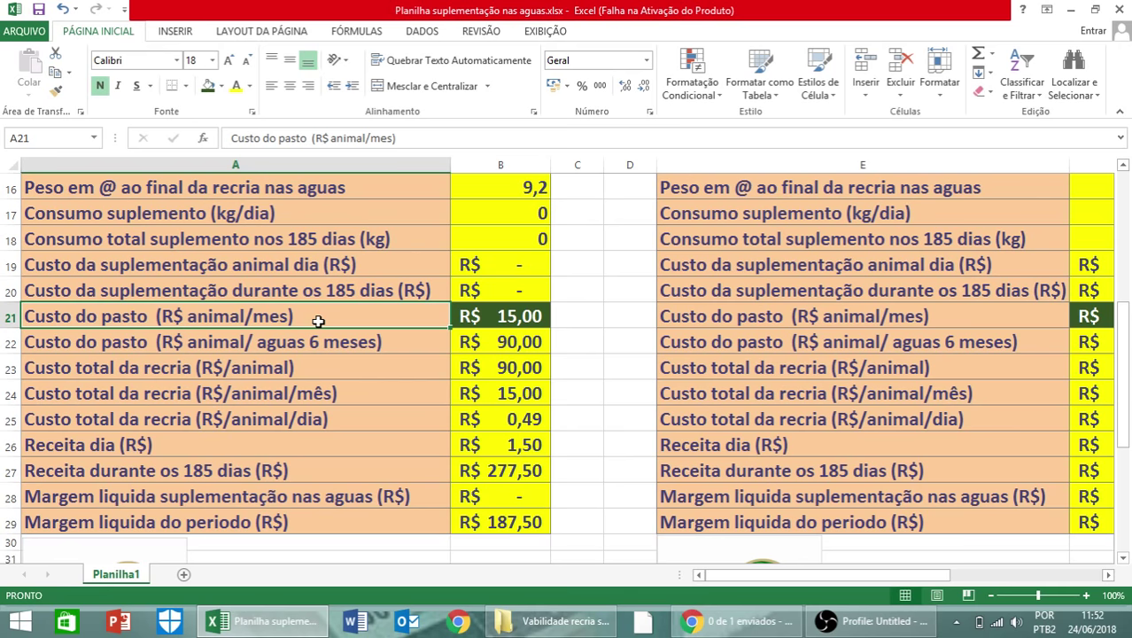
left_click(312, 348)
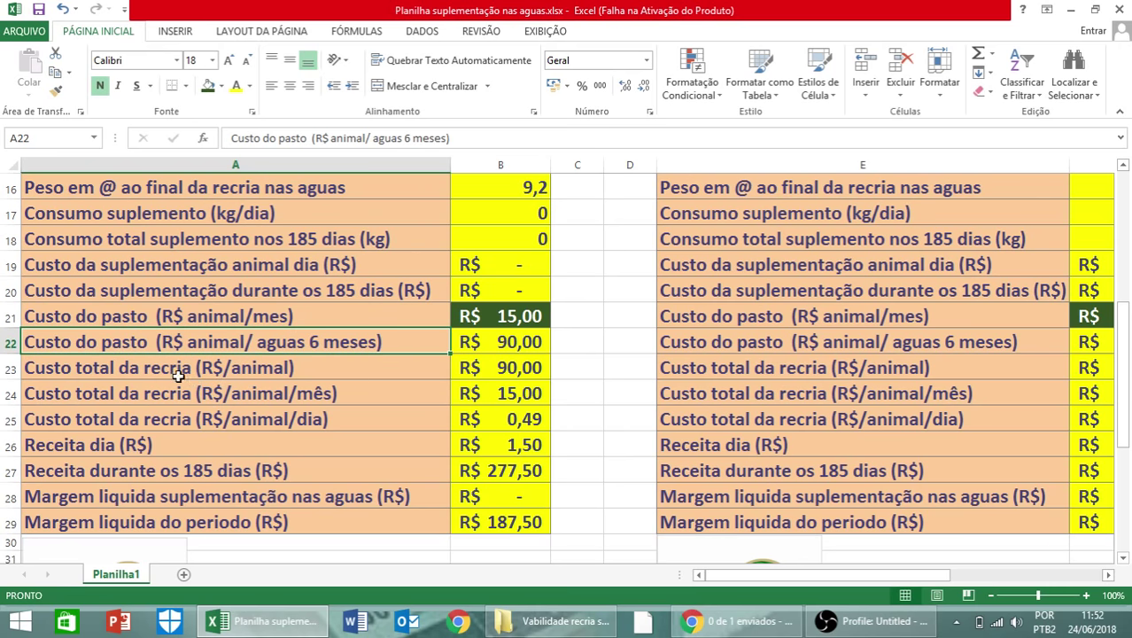
left_click(118, 365)
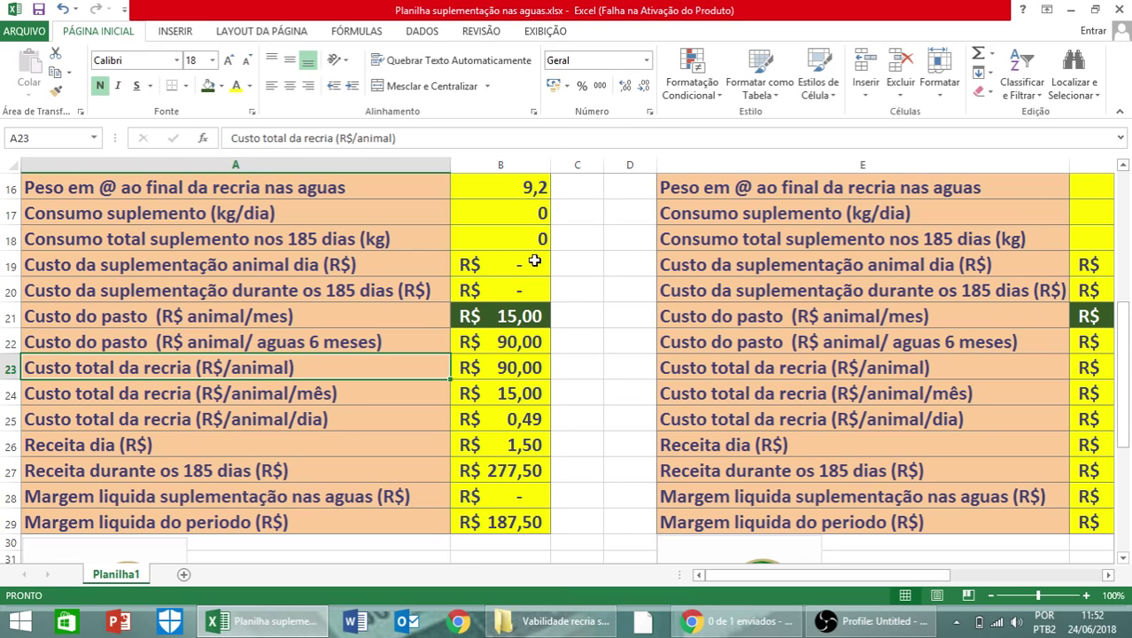
left_click(205, 394)
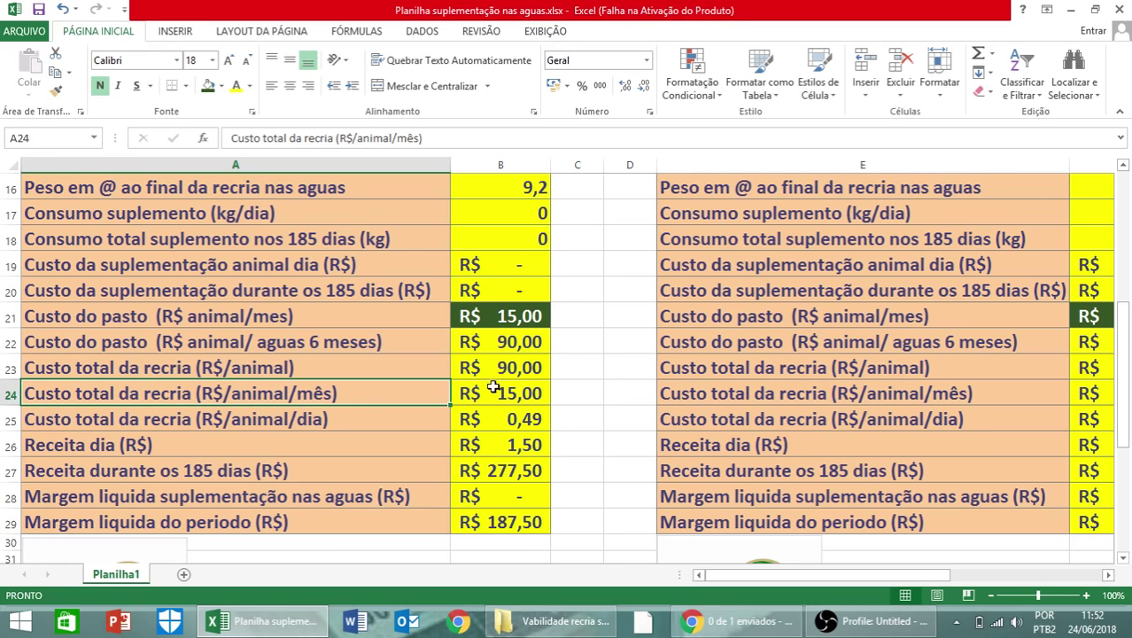
left_click(127, 419)
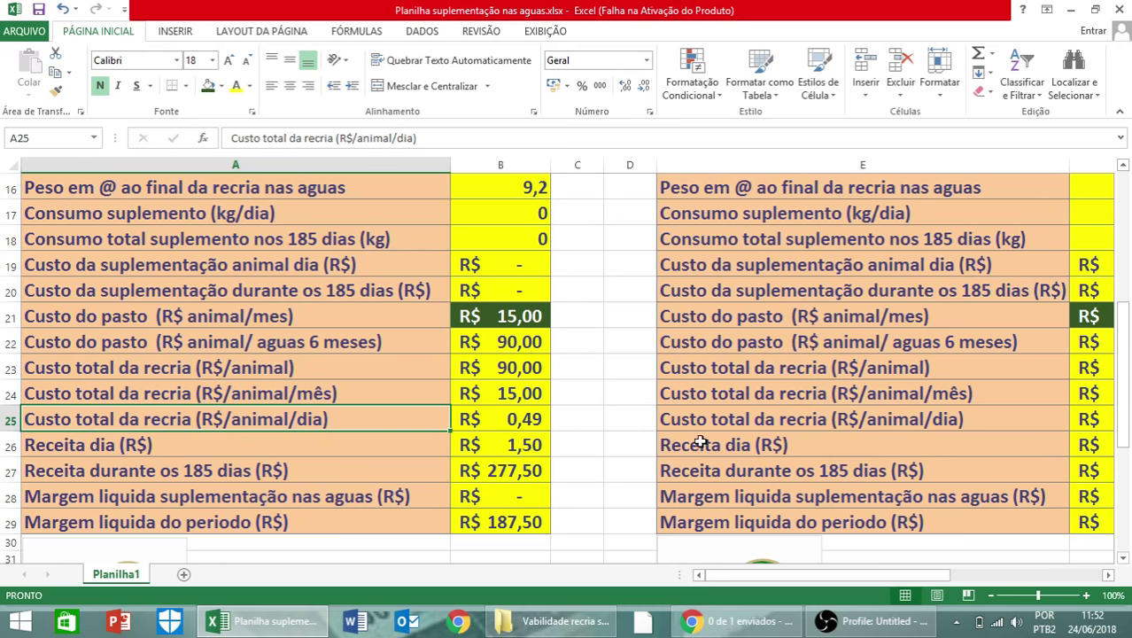
left_click(133, 443)
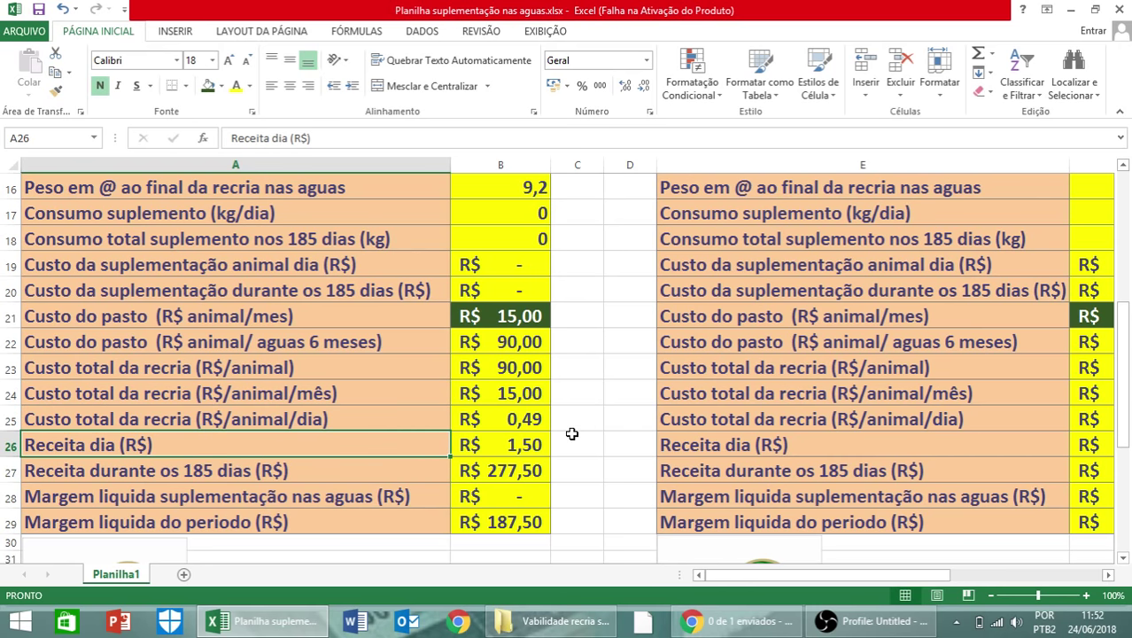
Check the Preço @ and Preço kg PV values against the revenue and Margem liquida do periodo rows without supplementation
scroll(574, 447, "up", 2)
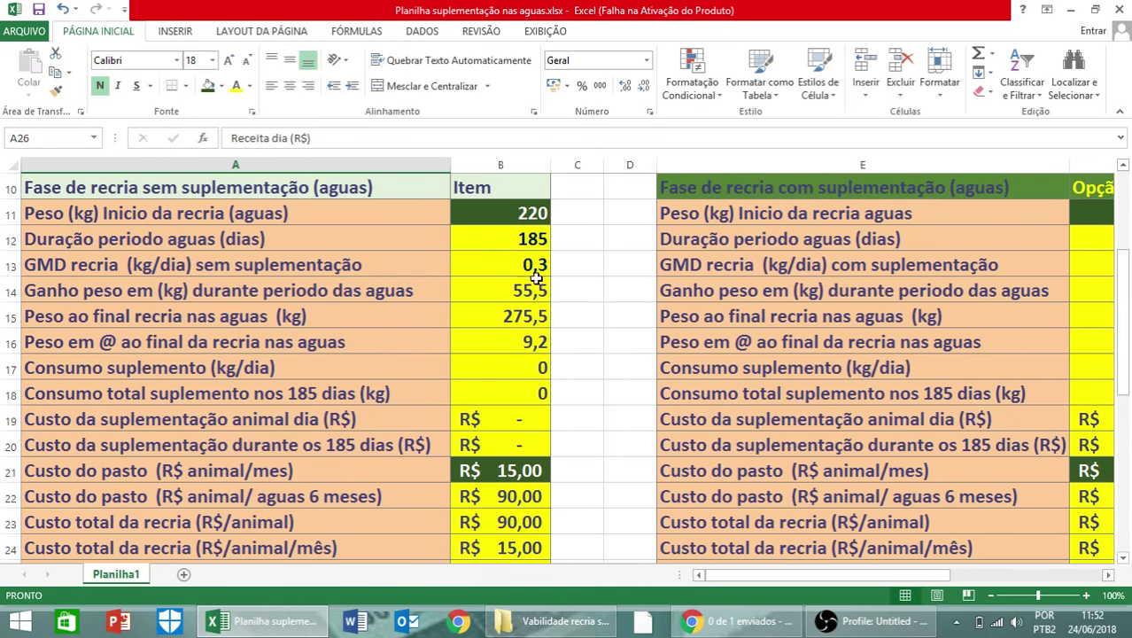
left_click(1067, 580)
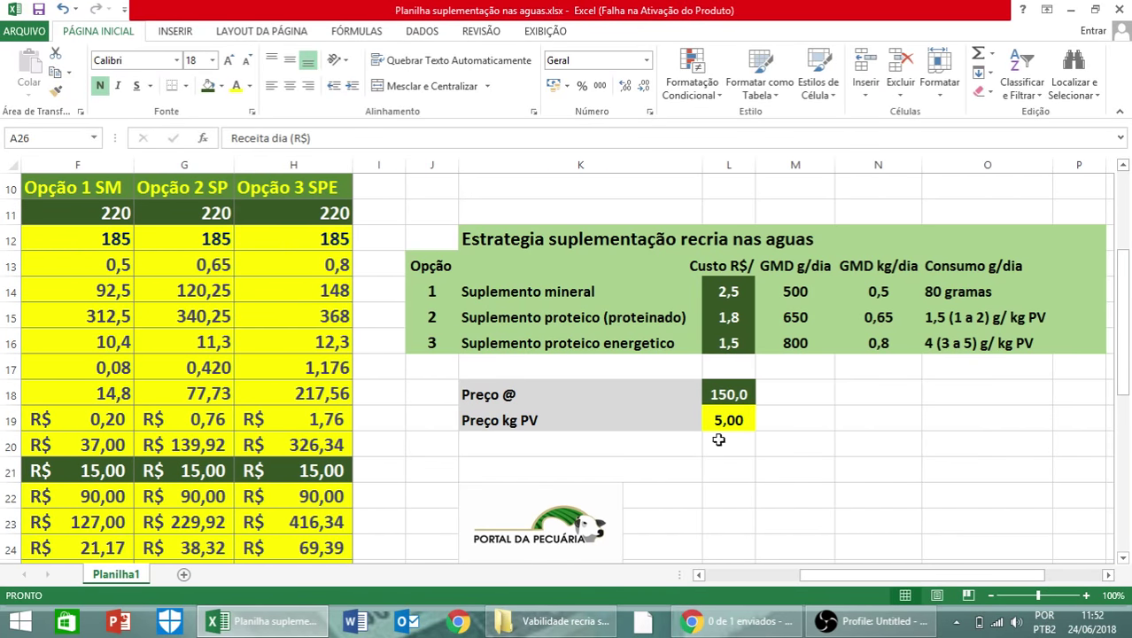
left_click(760, 573)
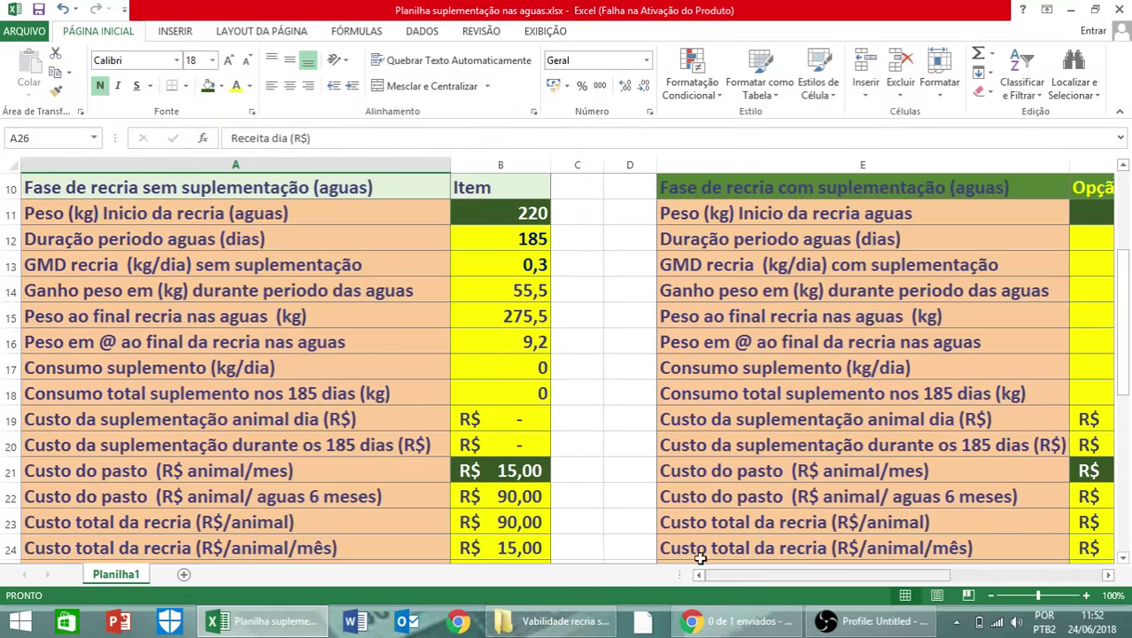
scroll(399, 446, "down", 2)
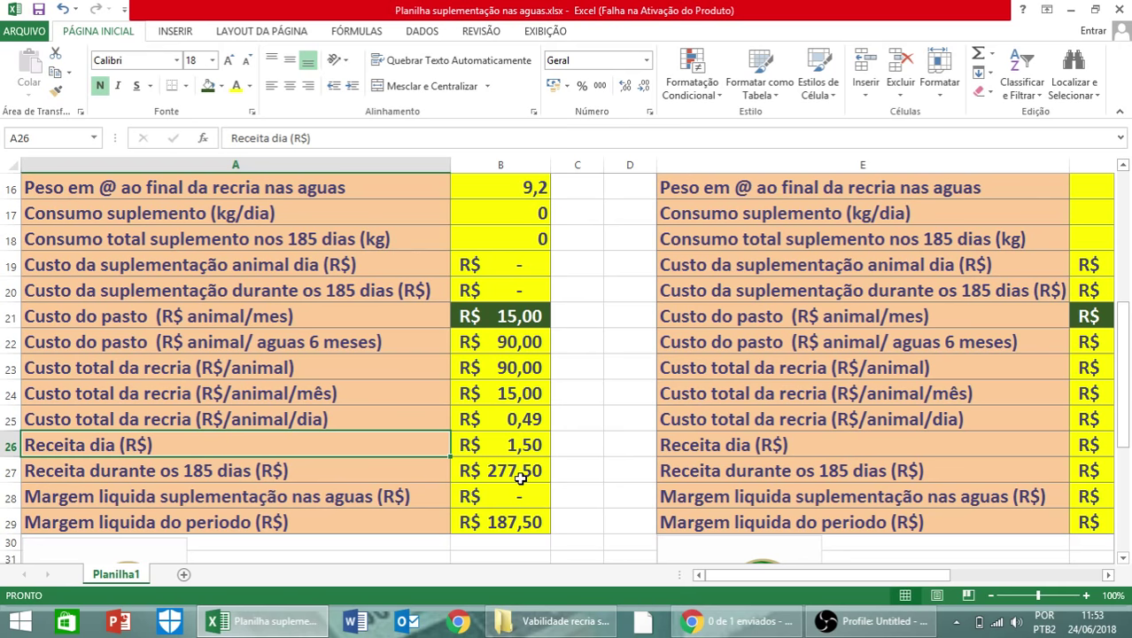
left_click(375, 523)
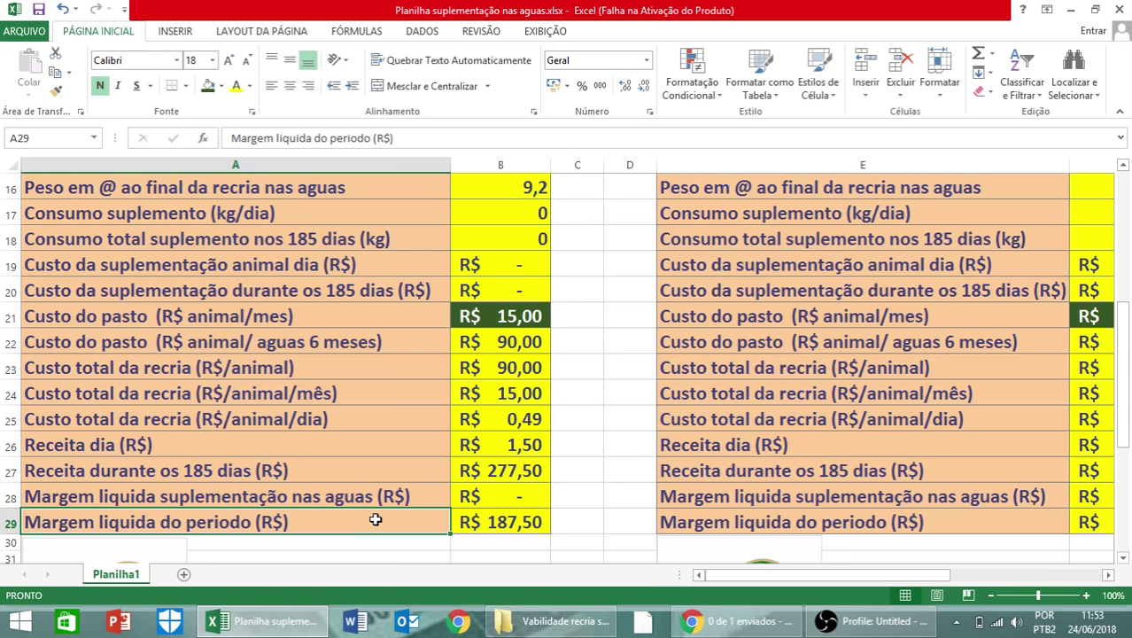
Bring the table with supplementation into view and go to its Opção 2 SP heading
key("Right")
key("Right")
key("Right")
key("Right")
key("Right")
key("Right")
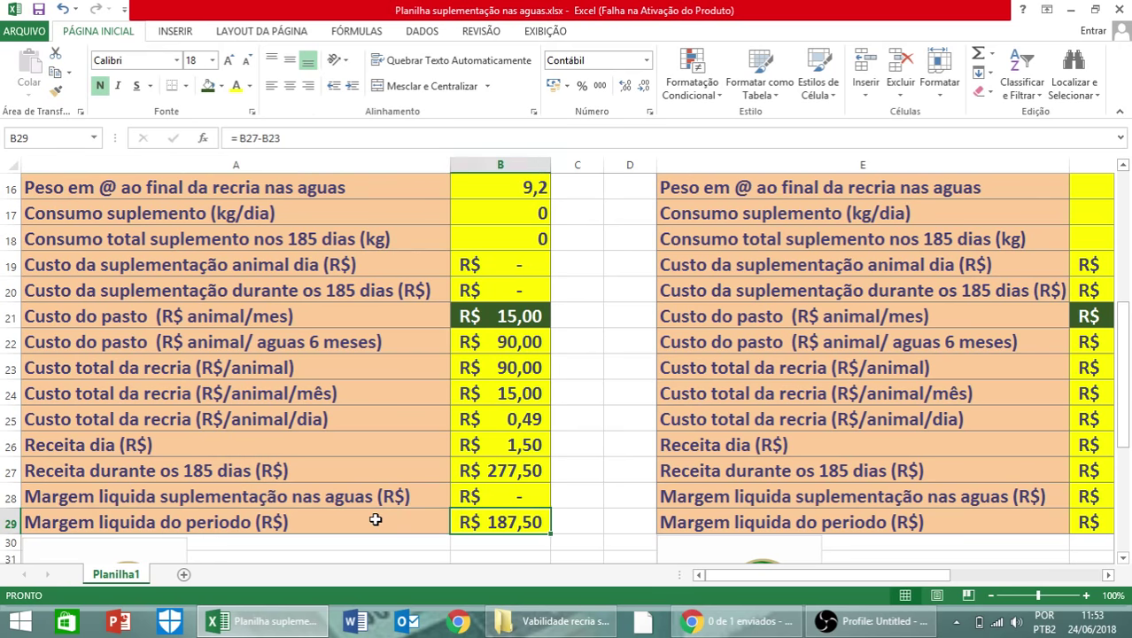
key("Up")
key("Up")
key("Up")
key("Up")
key("Up")
key("Up")
key("Up")
key("Up")
key("Up")
key("Up")
key("Up")
key("Up")
key("Up")
key("Up")
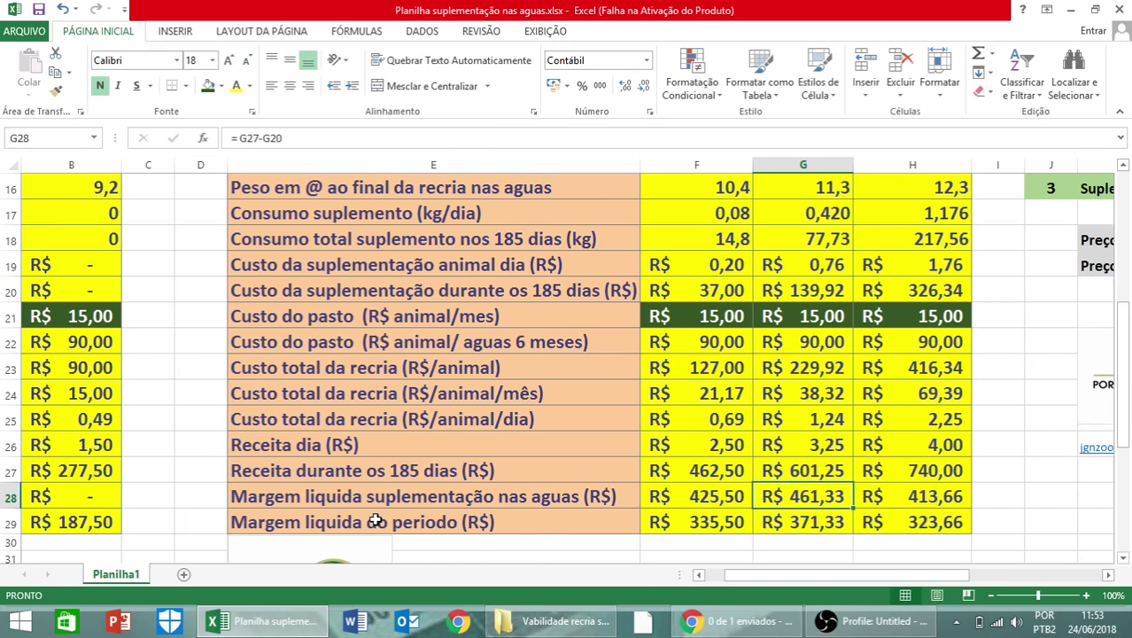
key("Up")
key("Up")
key("Up")
key("Up")
key("Up")
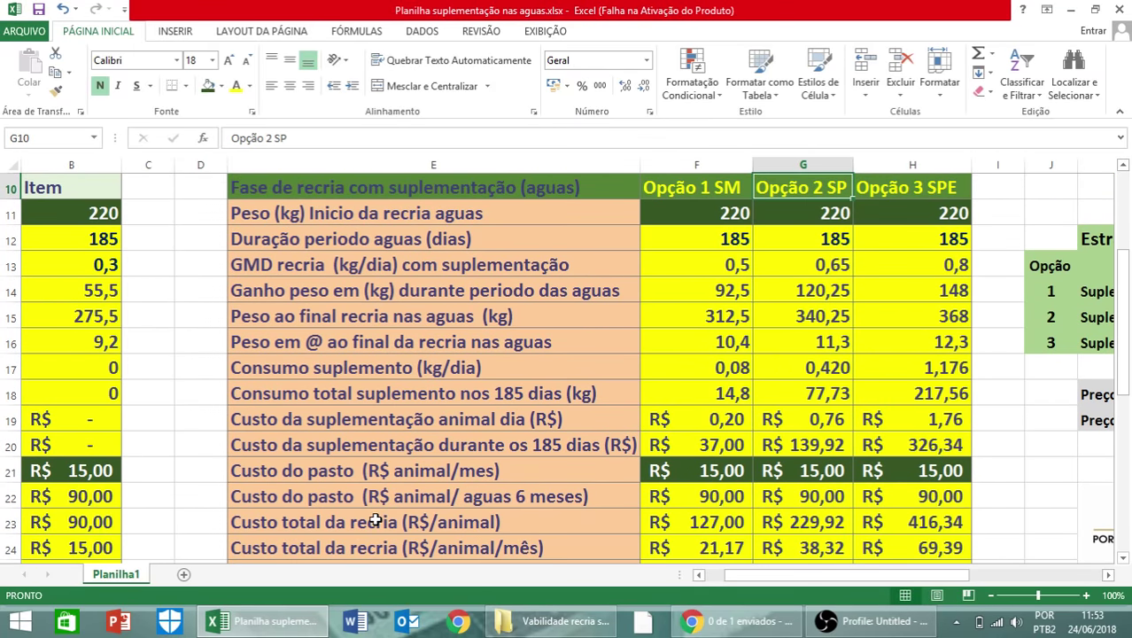
Review the Peso (kg) Inicio da recria aguas row across Opção 1 SM, Opção 2 SP and Opção 3 SPE
key("Down")
key("Left")
key("Left")
key("Right")
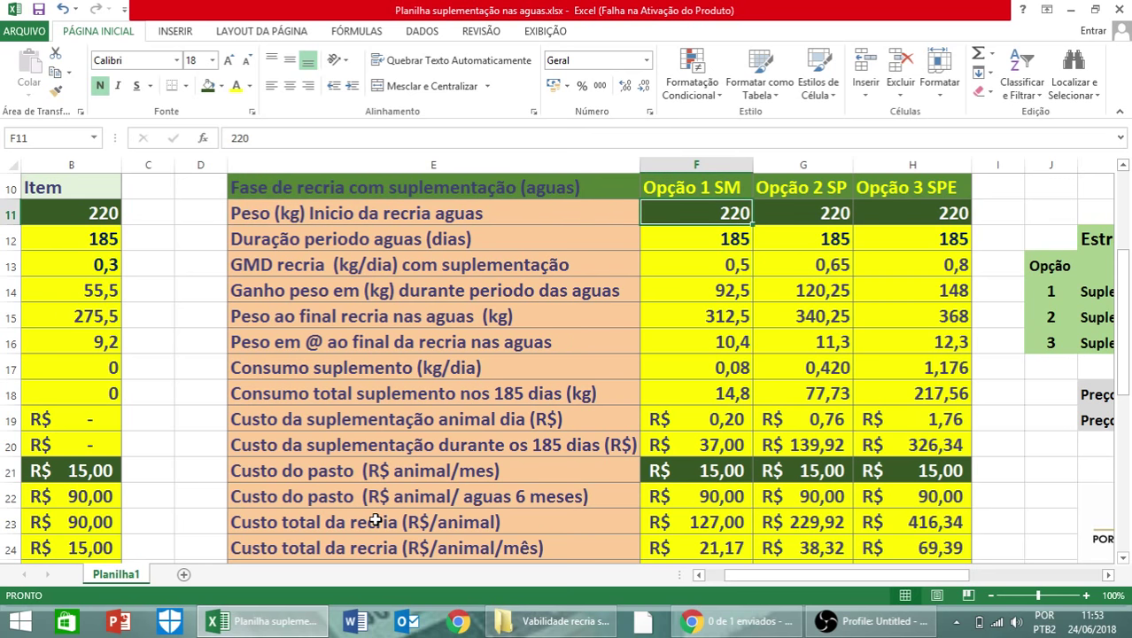
key("Right")
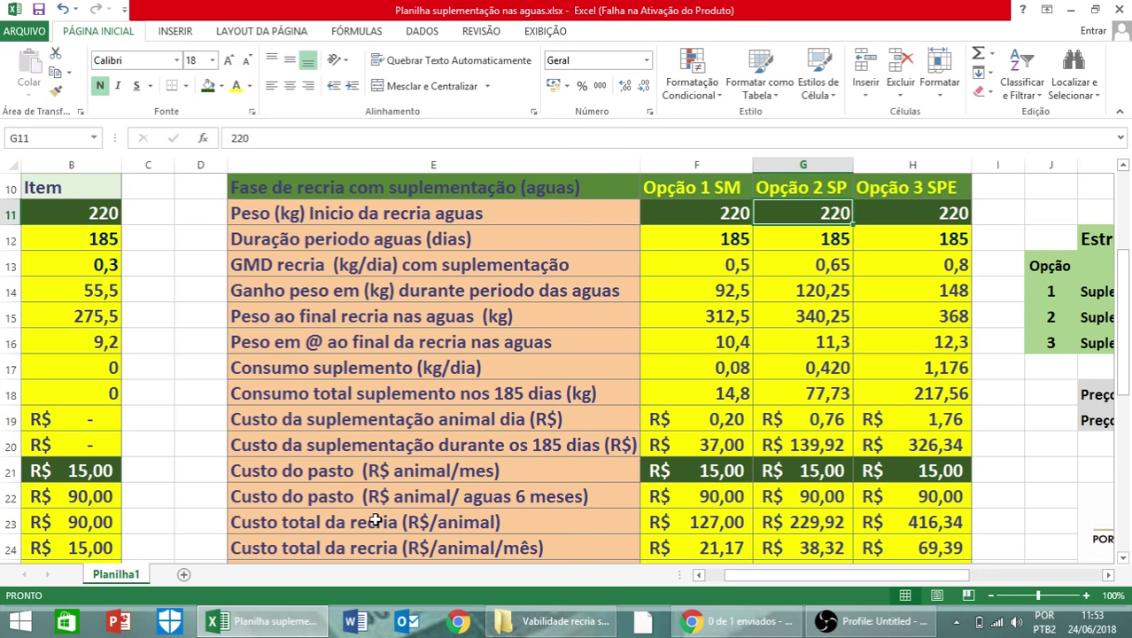
key("Right")
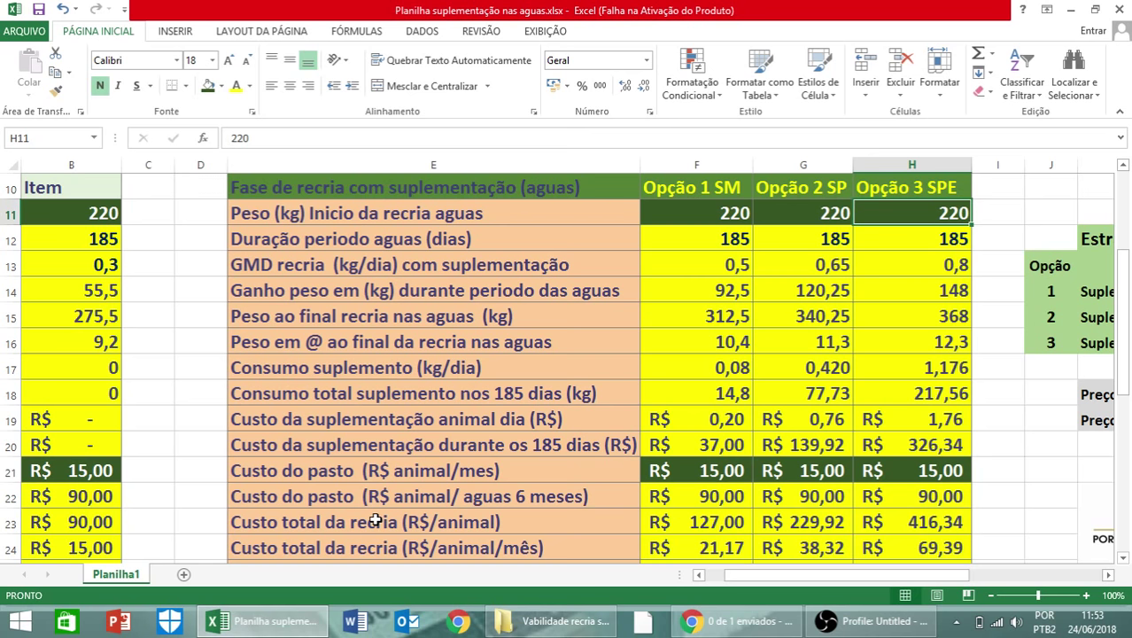
key("Left")
key("Left")
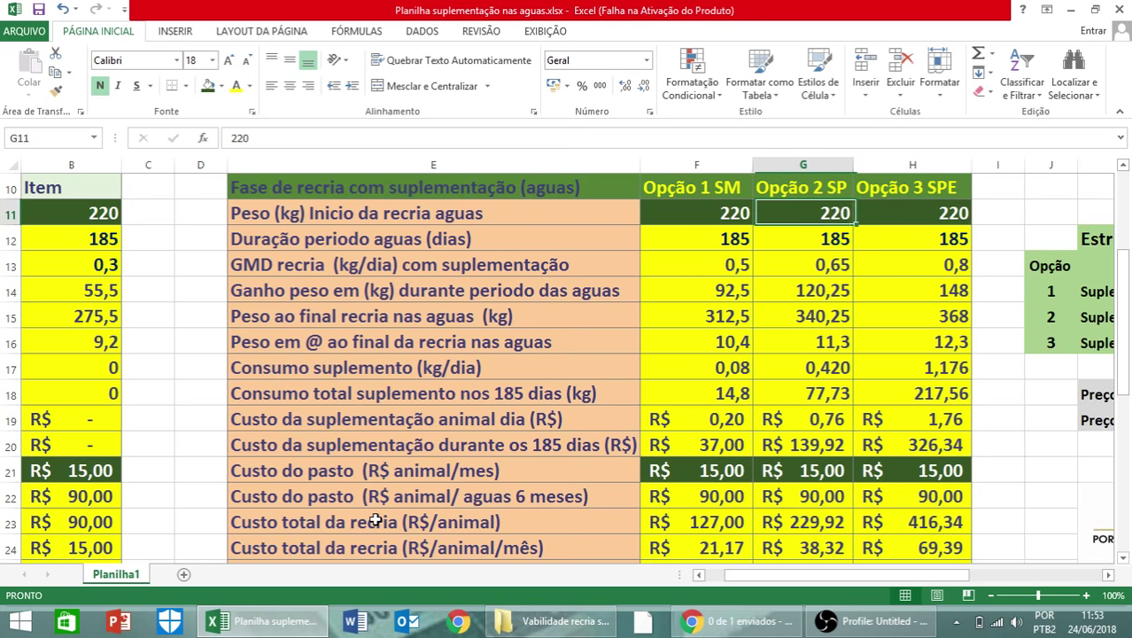
Review the period duration, GMD, weight gain and final weight in kg for the three supplementation options
key("Down")
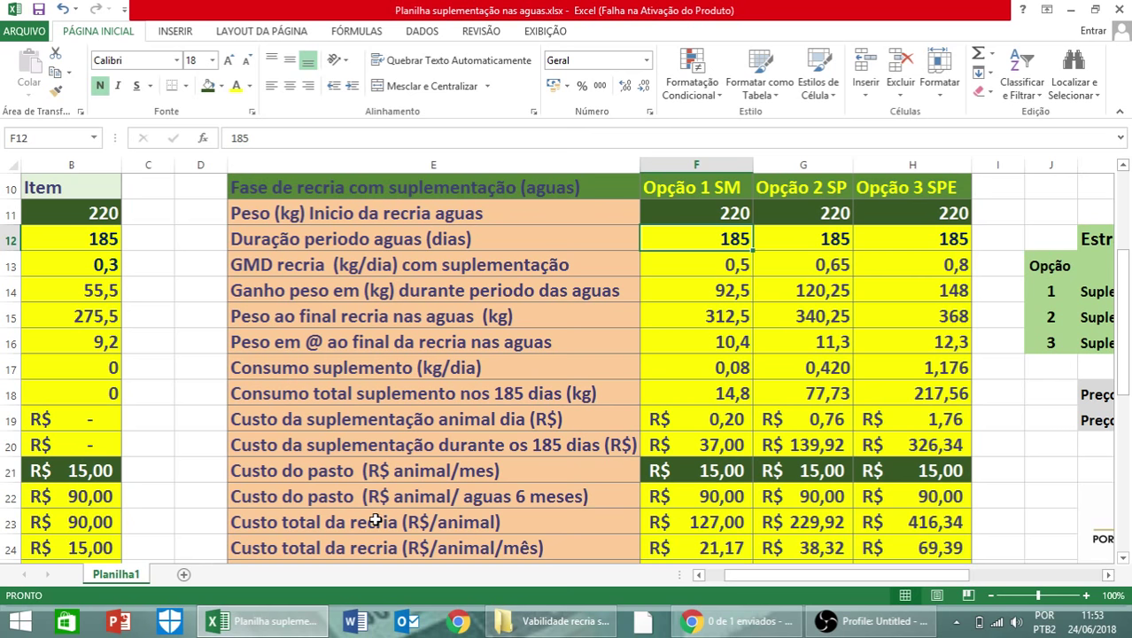
key("Down")
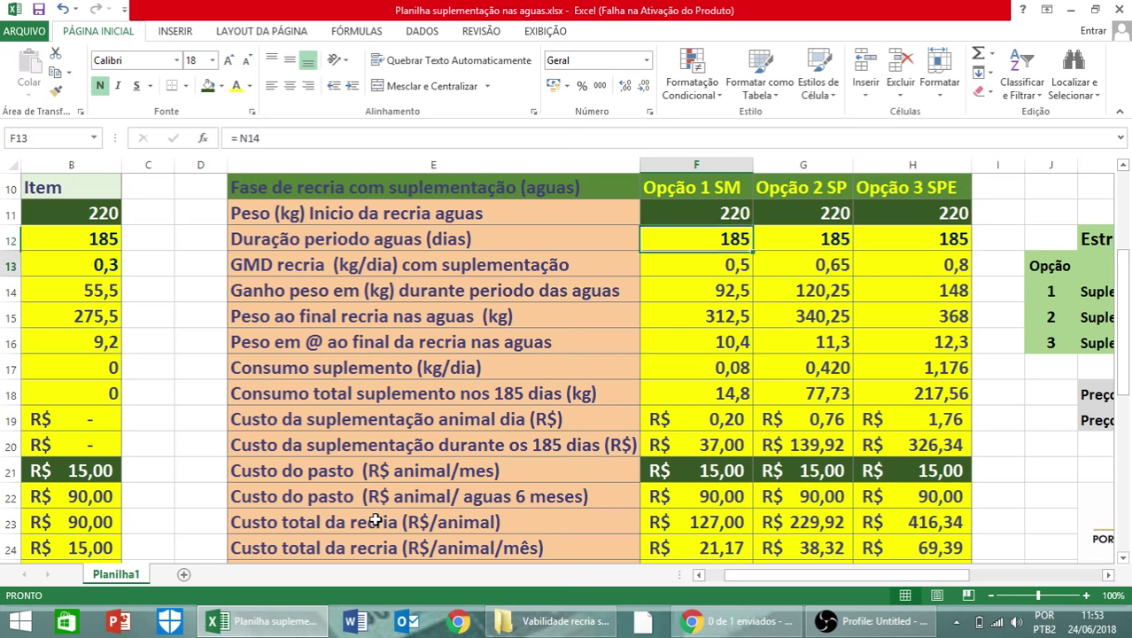
key("Left")
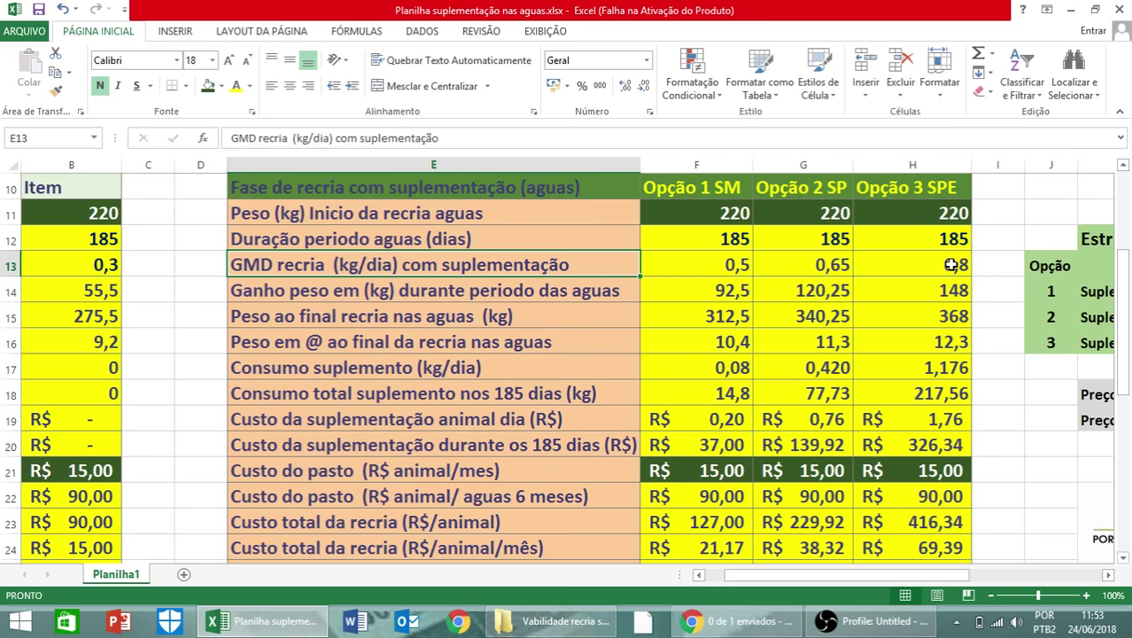
left_click(348, 292)
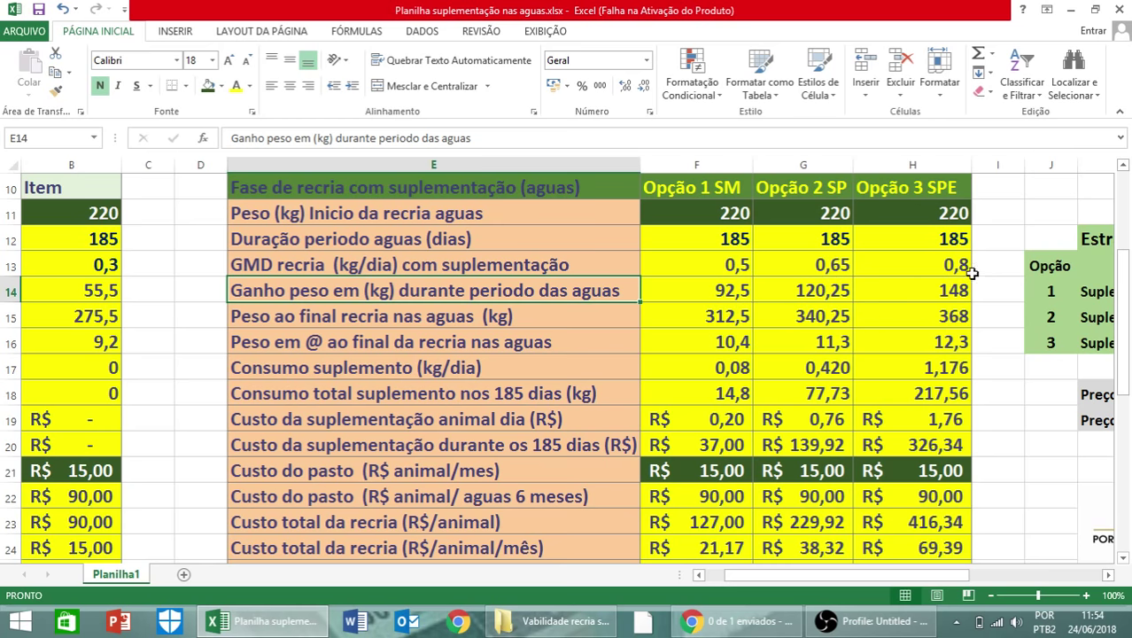
left_click(461, 316)
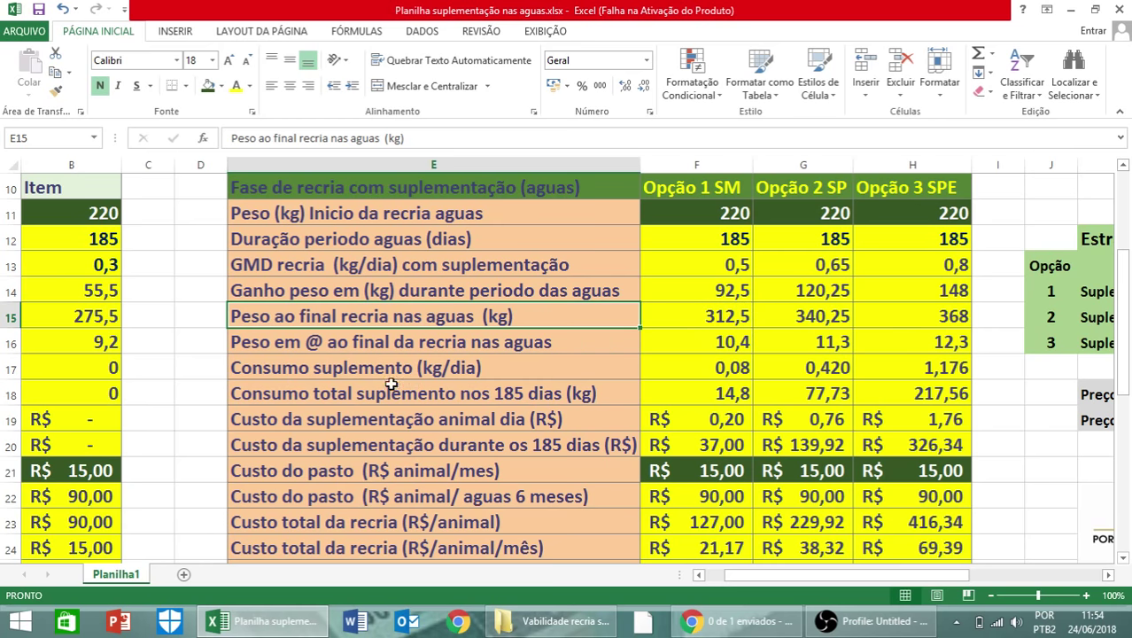
Review the final weight in @ and the daily and total supplement consumption rows for the three supplementation options
left_click(428, 346)
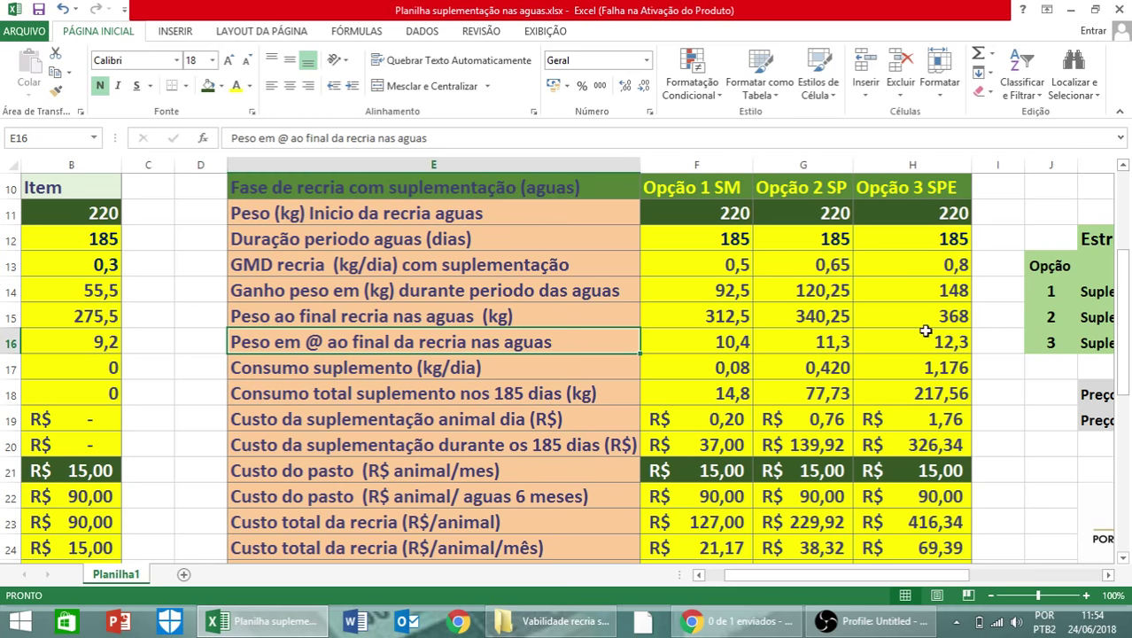
left_click(533, 363)
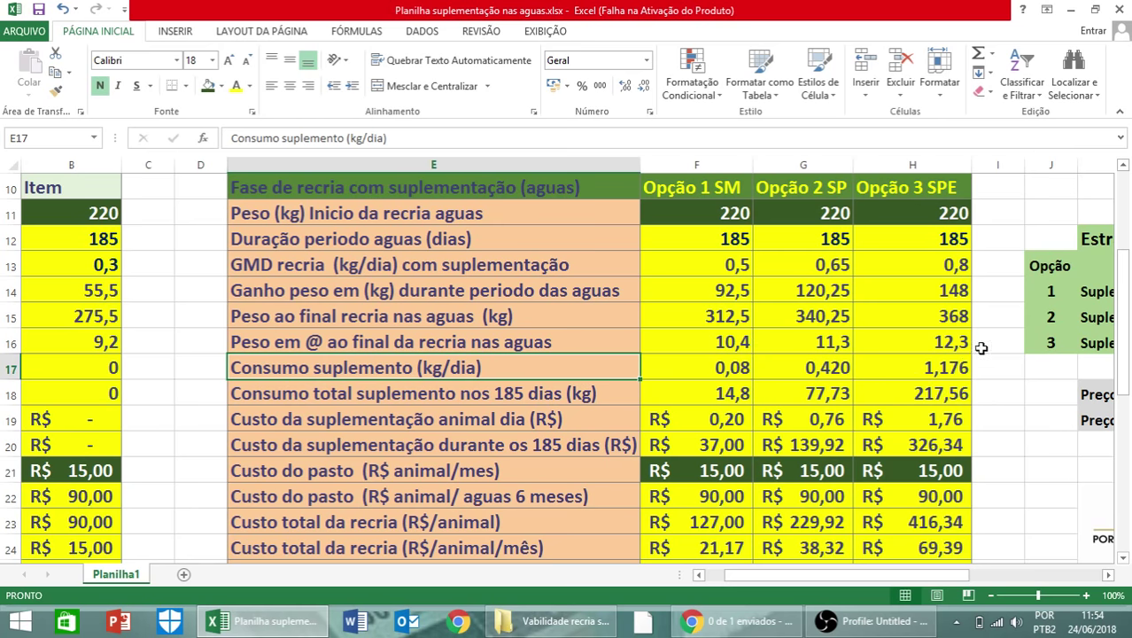
left_click(387, 393)
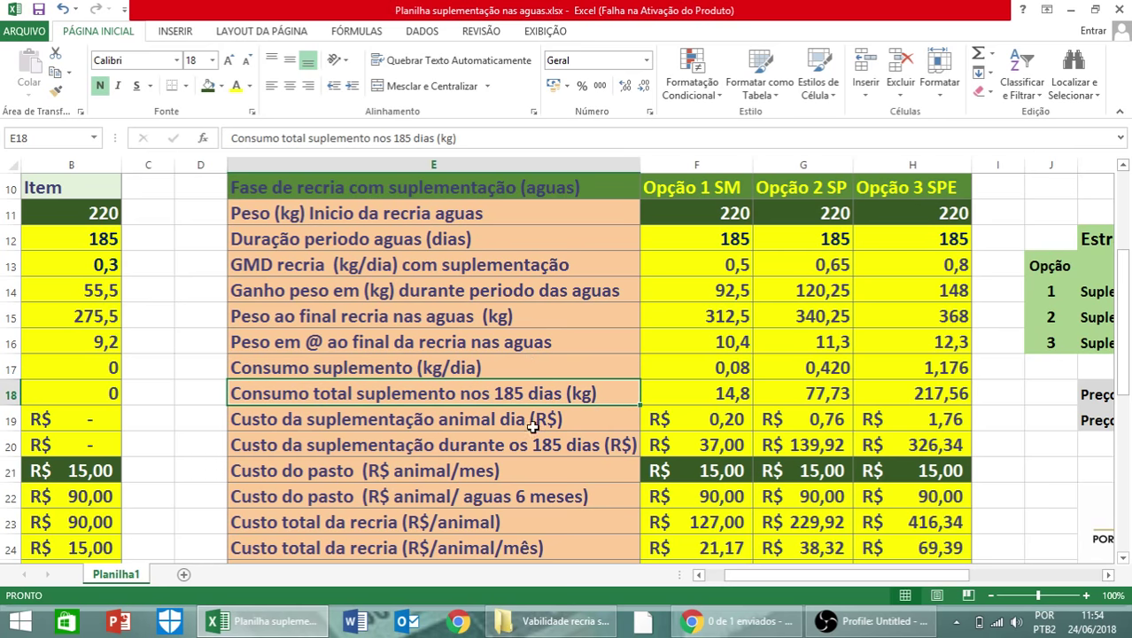
left_click(701, 393)
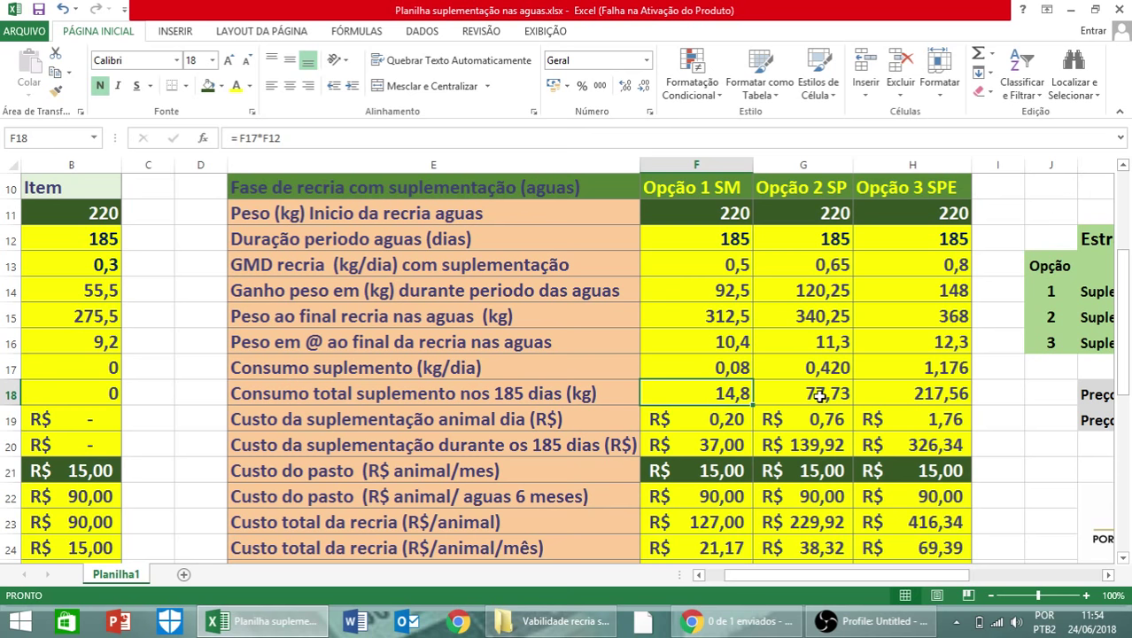
left_click(517, 389)
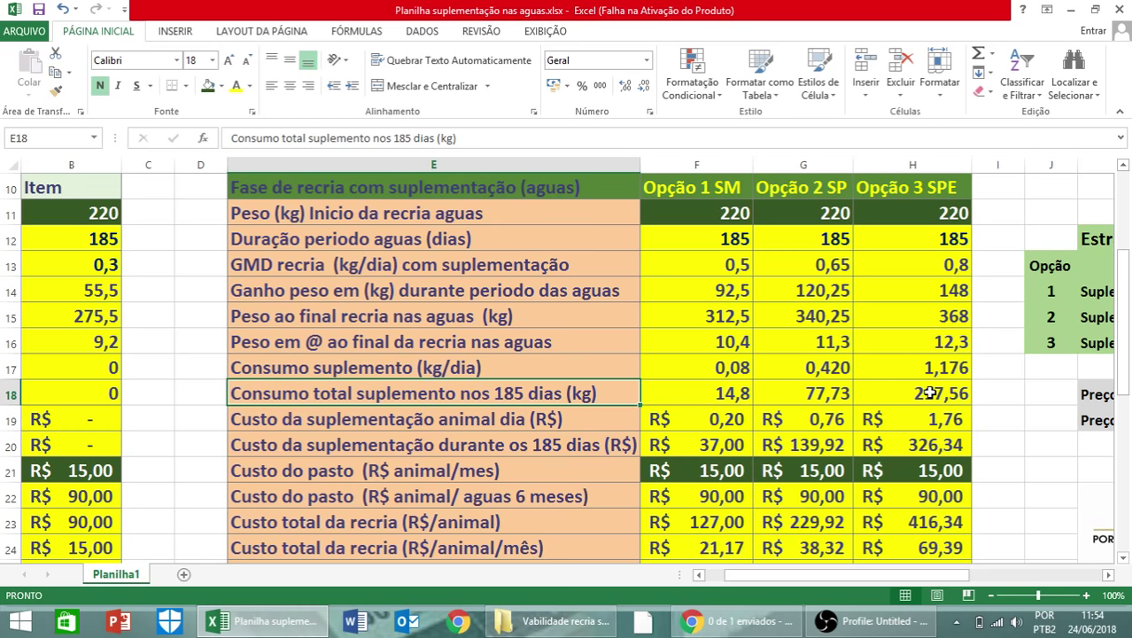
left_click(889, 398)
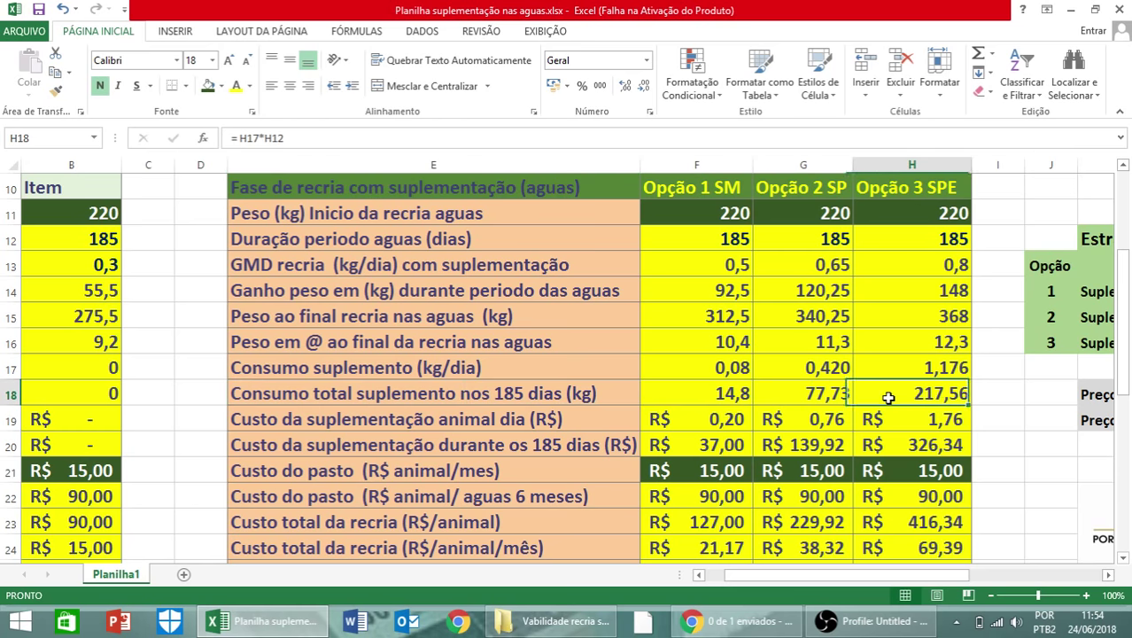
Review the supplementation cost per animal per day and over the 185 days for the three options
double_click(476, 418)
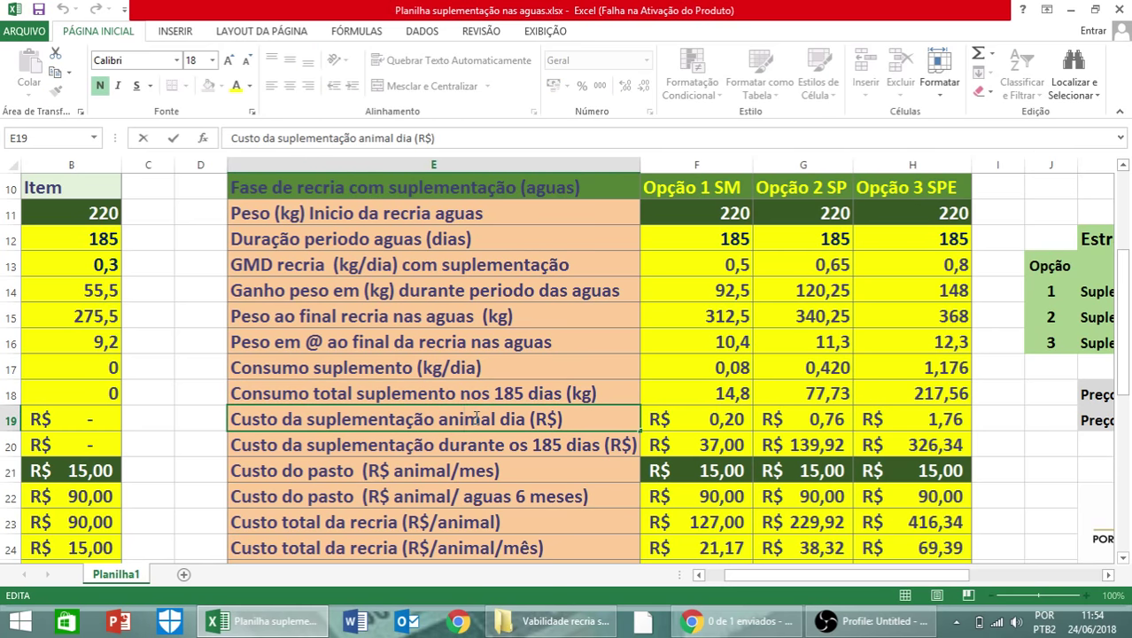
key("Return")
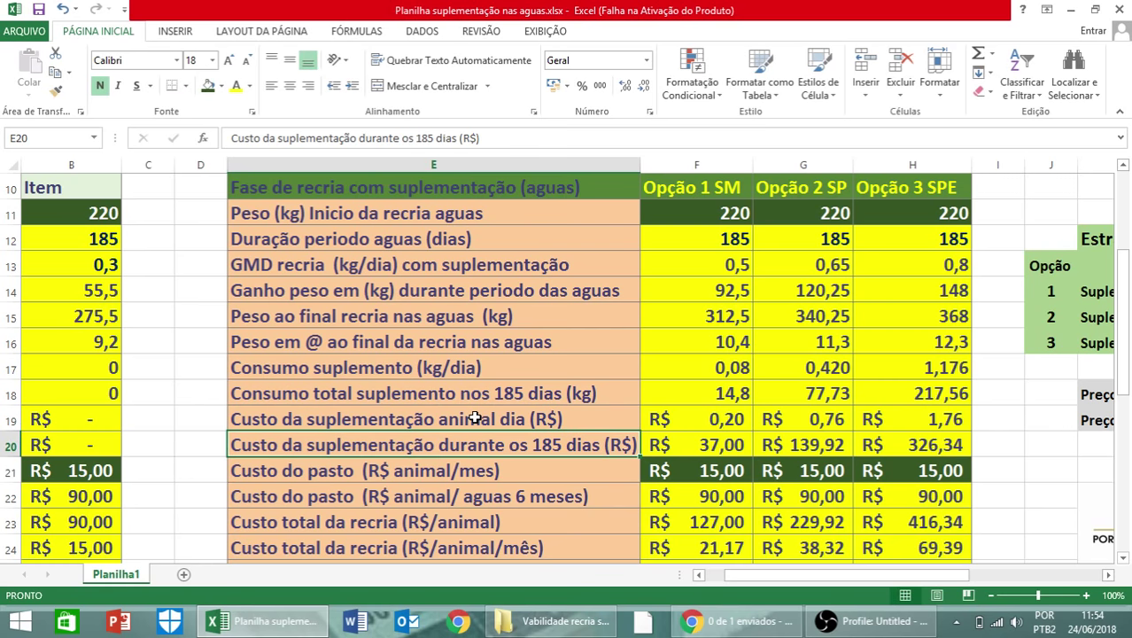
left_click(476, 418)
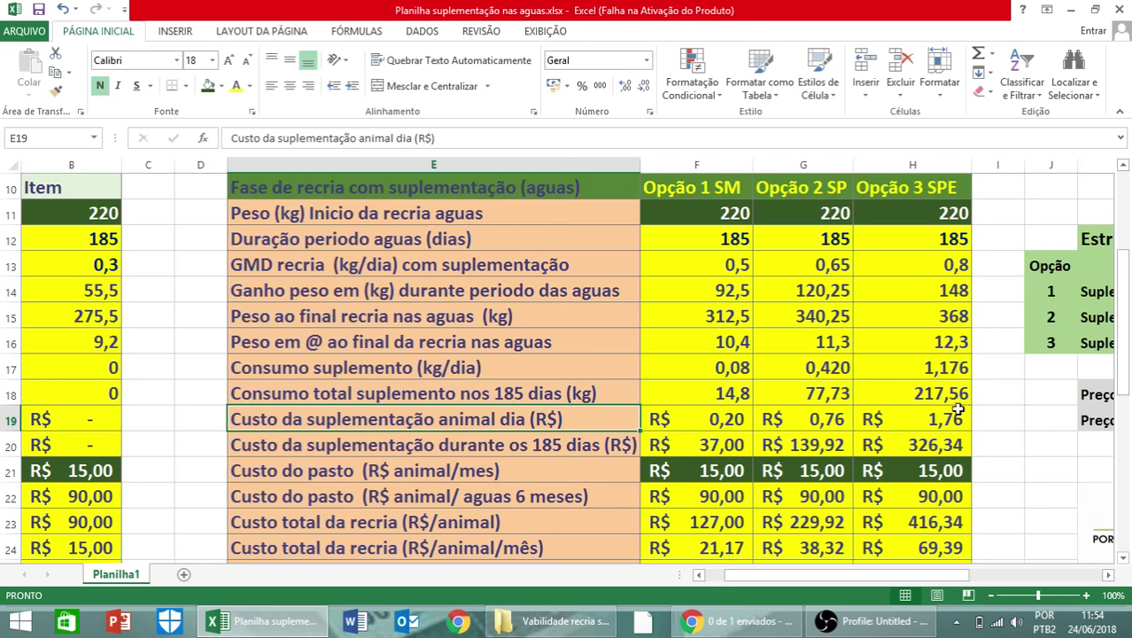
left_click(379, 443)
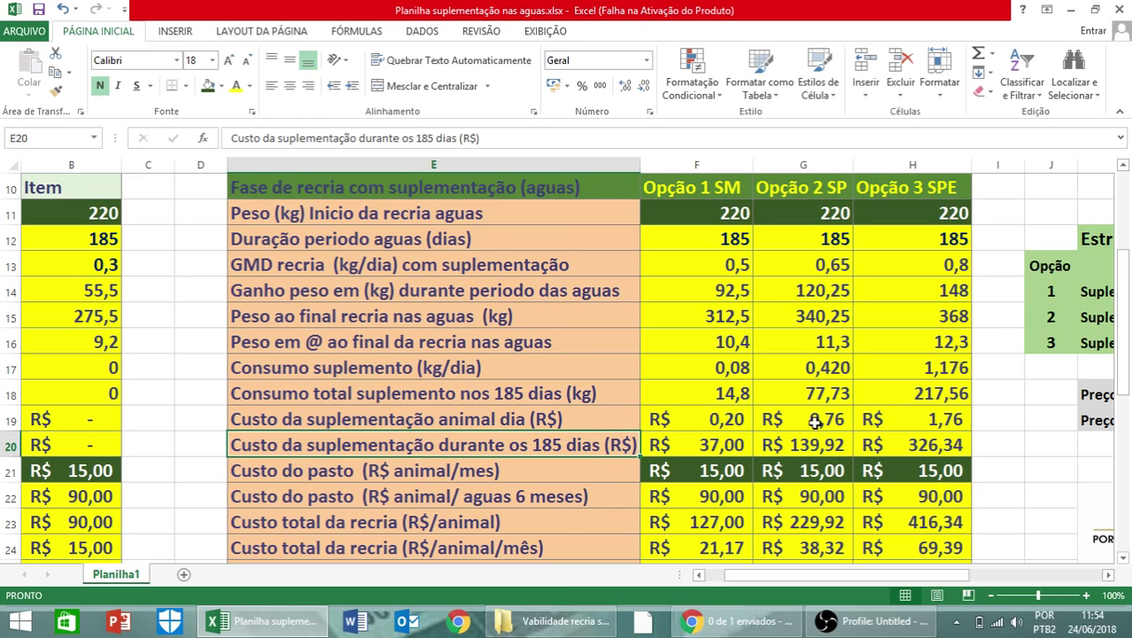
Review the monthly and six-month Custo do pasto rows in the table with supplementation
left_click(348, 461)
scroll(353, 468, "down", 1)
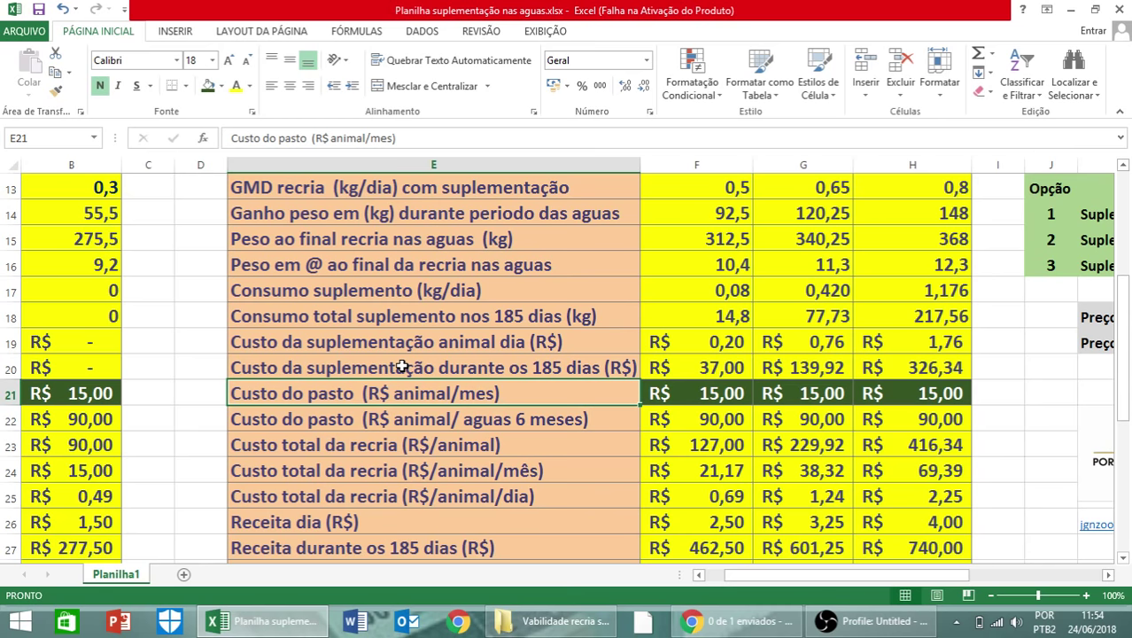
left_click(387, 410)
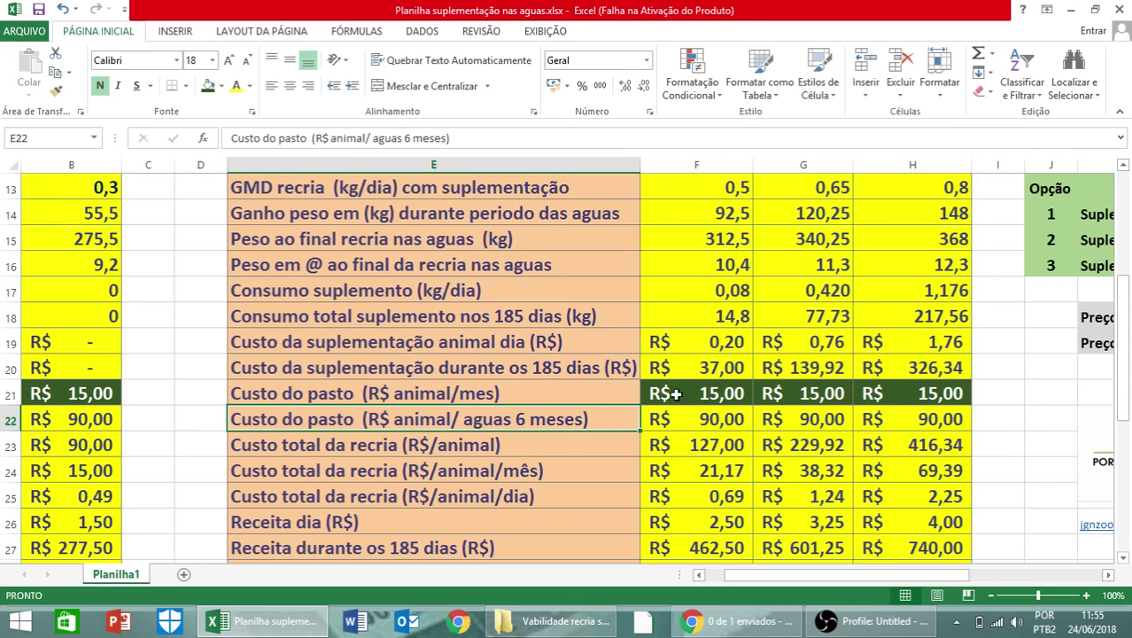
Review the Custo total da recria rows per animal, per month and per day across the three options
left_click(376, 442)
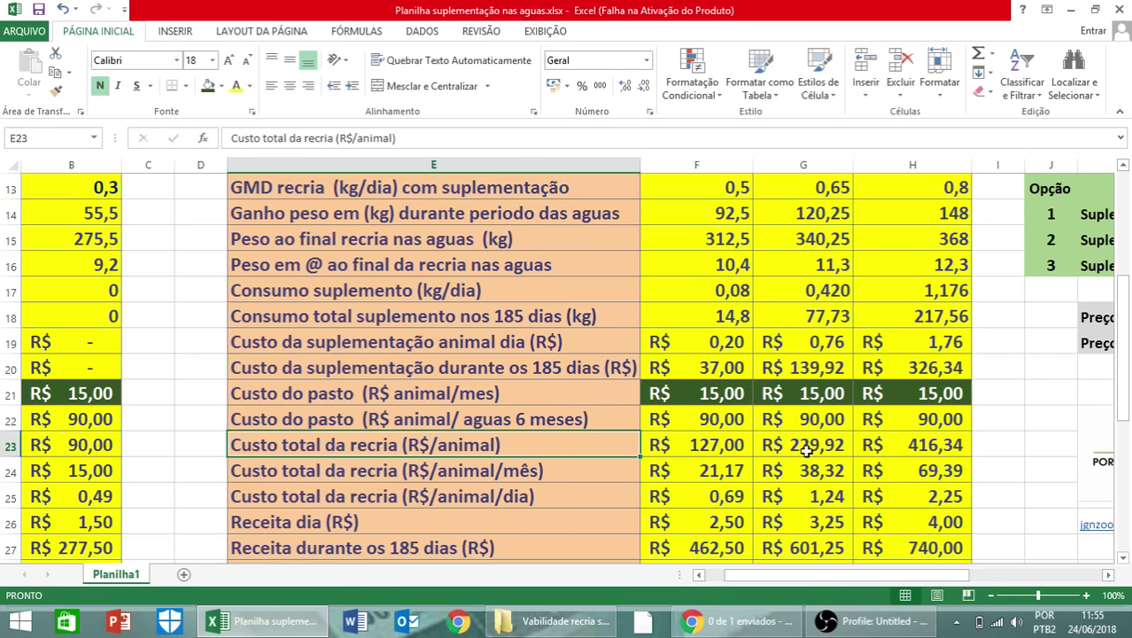
left_click(459, 468)
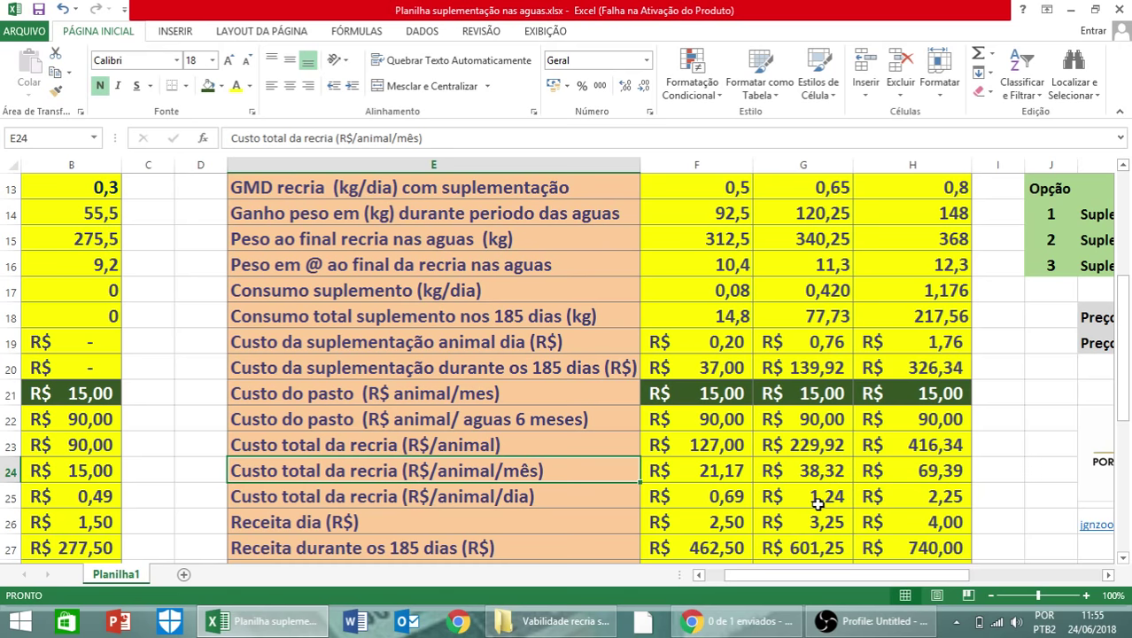
left_click(344, 501)
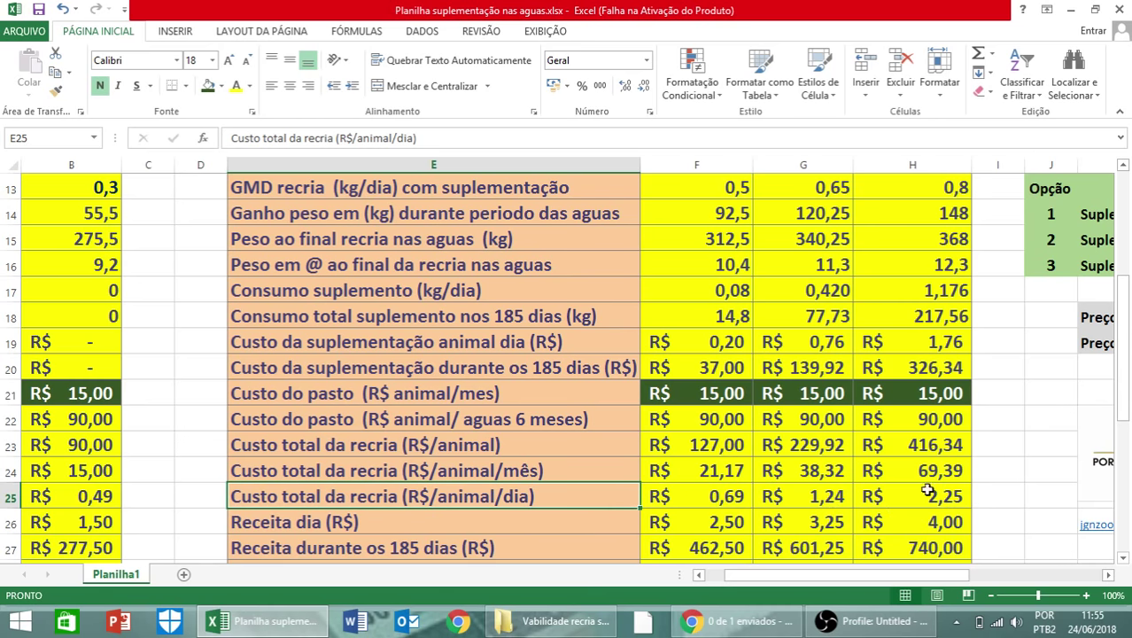
Review the daily revenue, the revenue over the 185 days and both Margem liquida rows for the three options
left_click(378, 522)
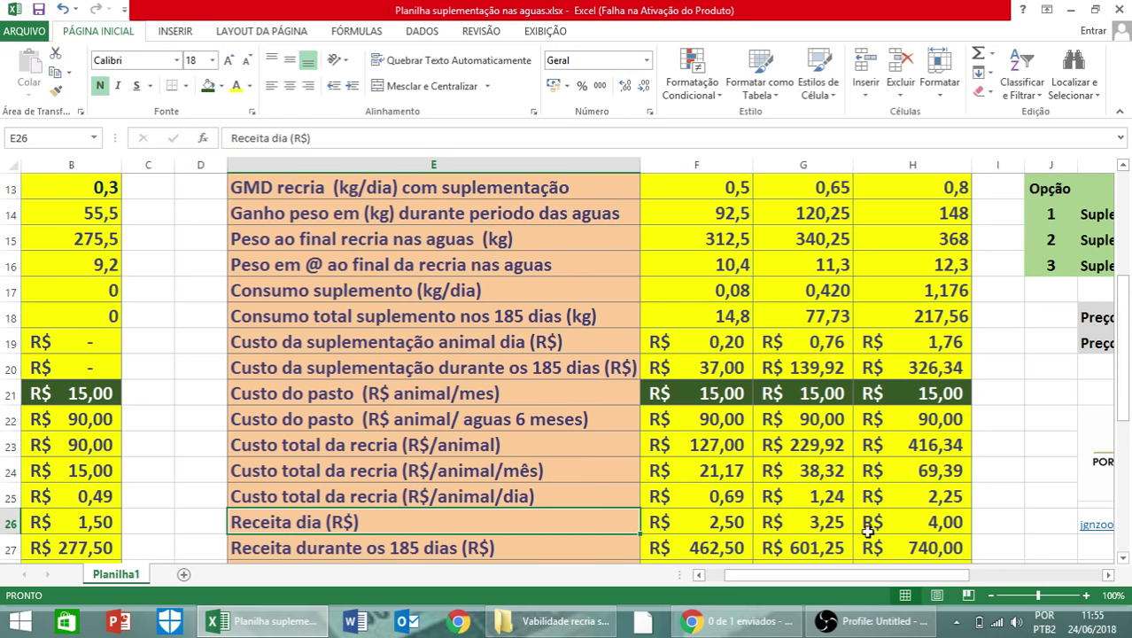
scroll(939, 523, "down", 2)
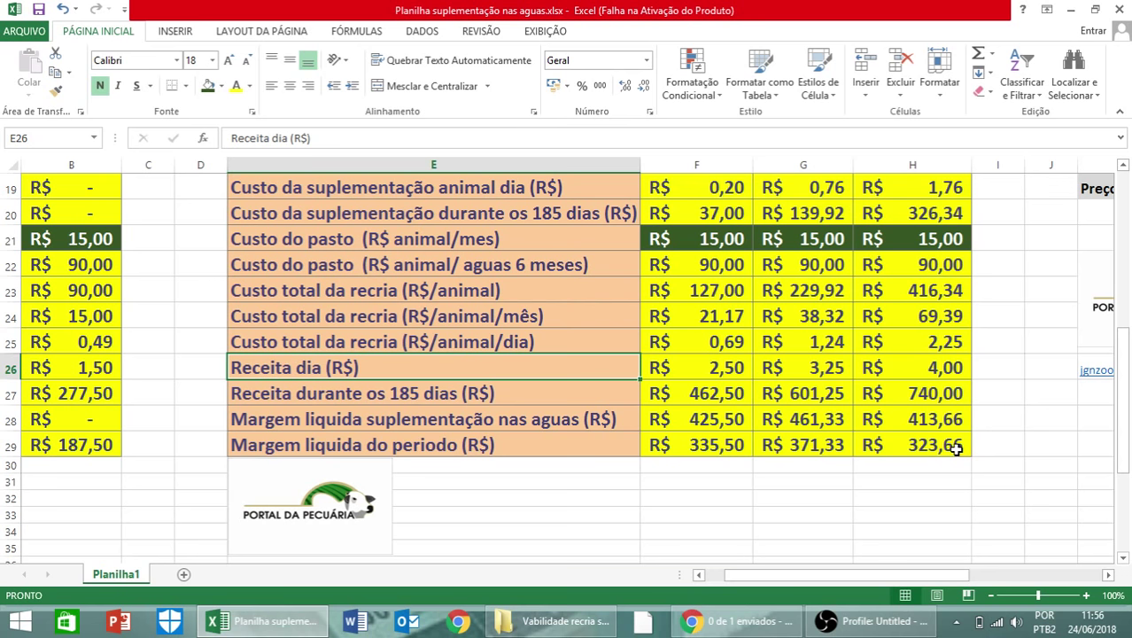
scroll(934, 294, "up", 3)
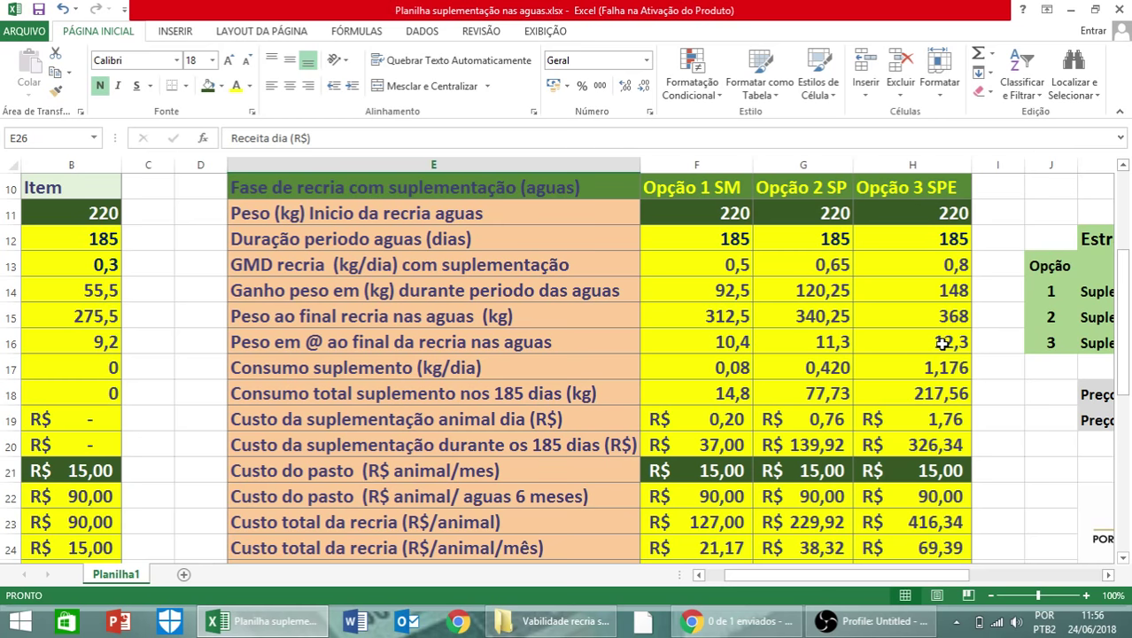
scroll(942, 344, "down", 3)
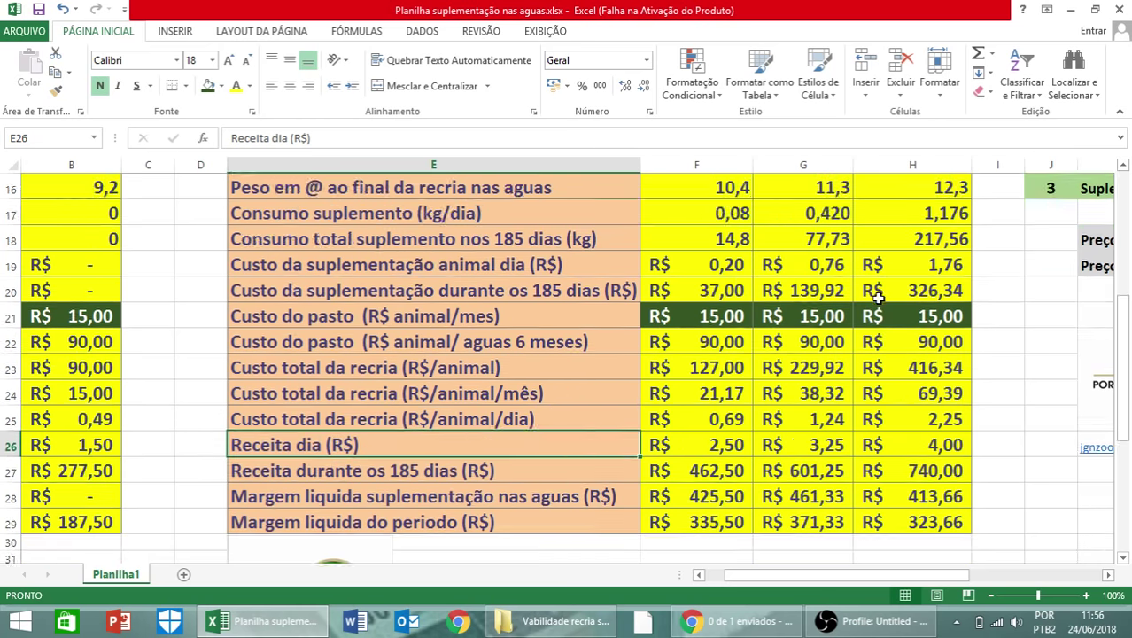
Compare the Margem liquida do periodo of Opção 1 SM, Opção 2 SP and Opção 3 SPE with their weight gains and supplementation costs
scroll(878, 298, "up", 2)
scroll(878, 299, "up", 3)
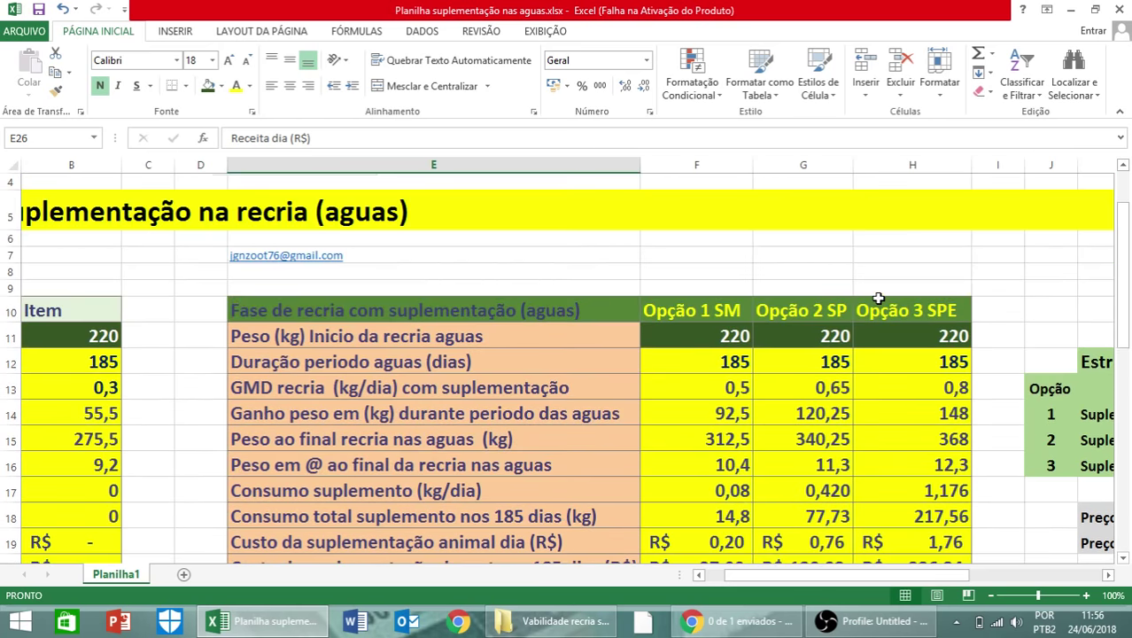
scroll(878, 298, "down", 4)
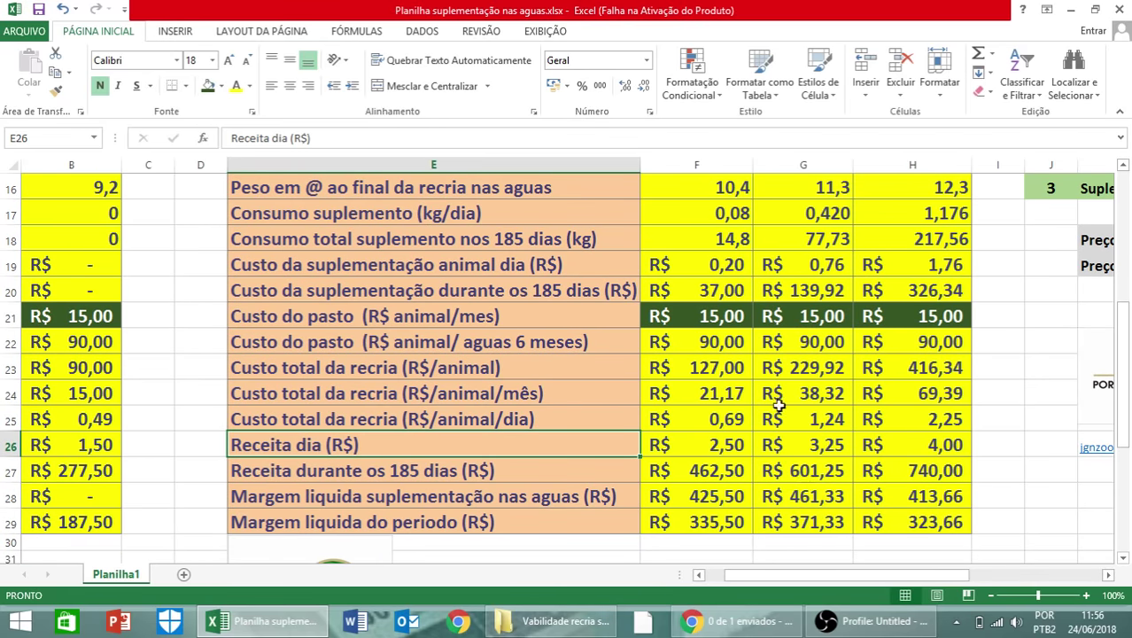
scroll(777, 389, "up", 4)
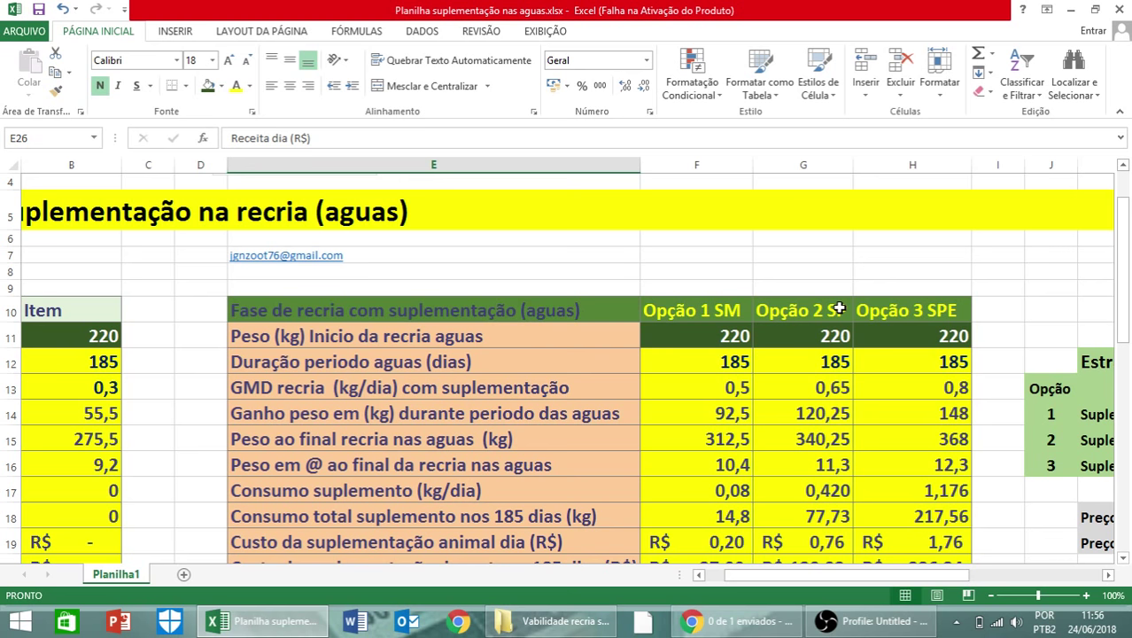
scroll(838, 307, "down", 5)
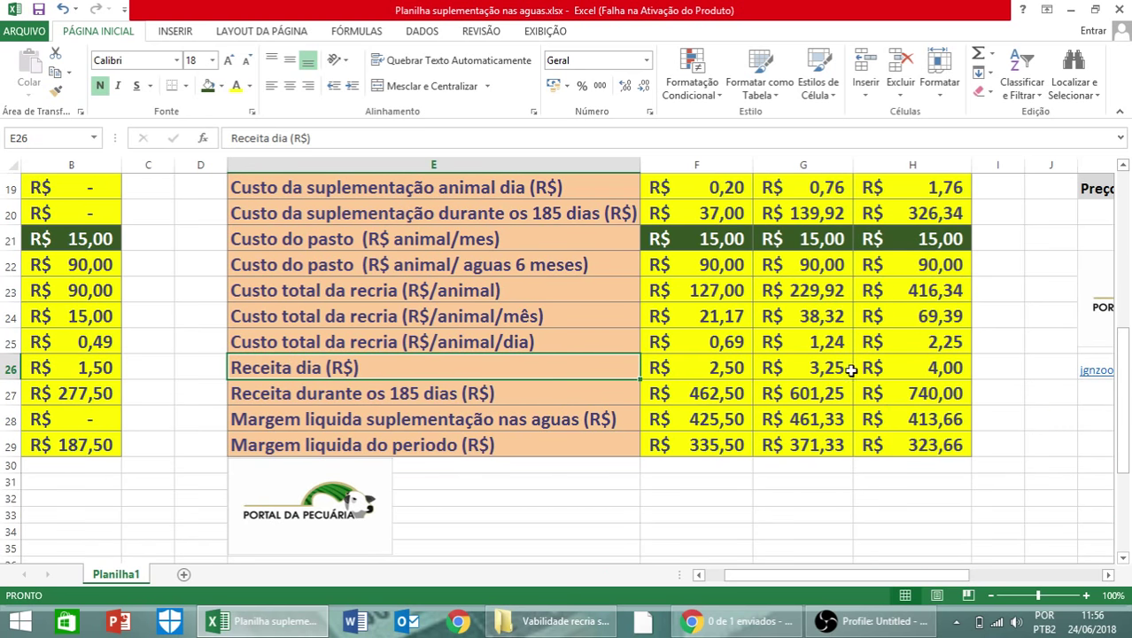
scroll(858, 371, "up", 3)
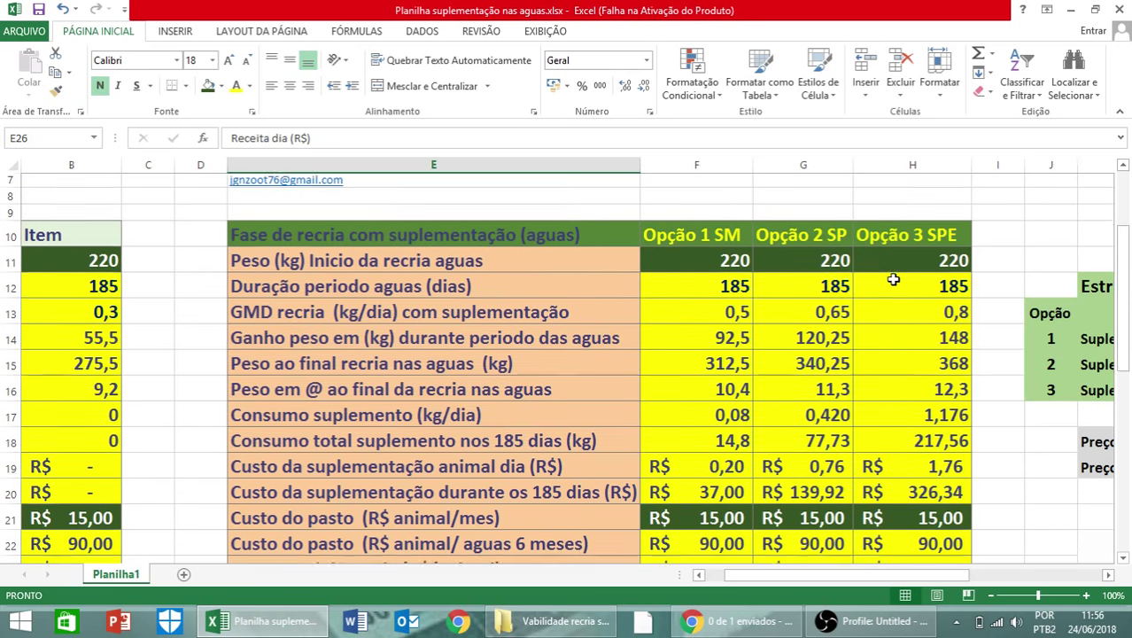
scroll(895, 280, "down", 3)
scroll(895, 280, "down", 1)
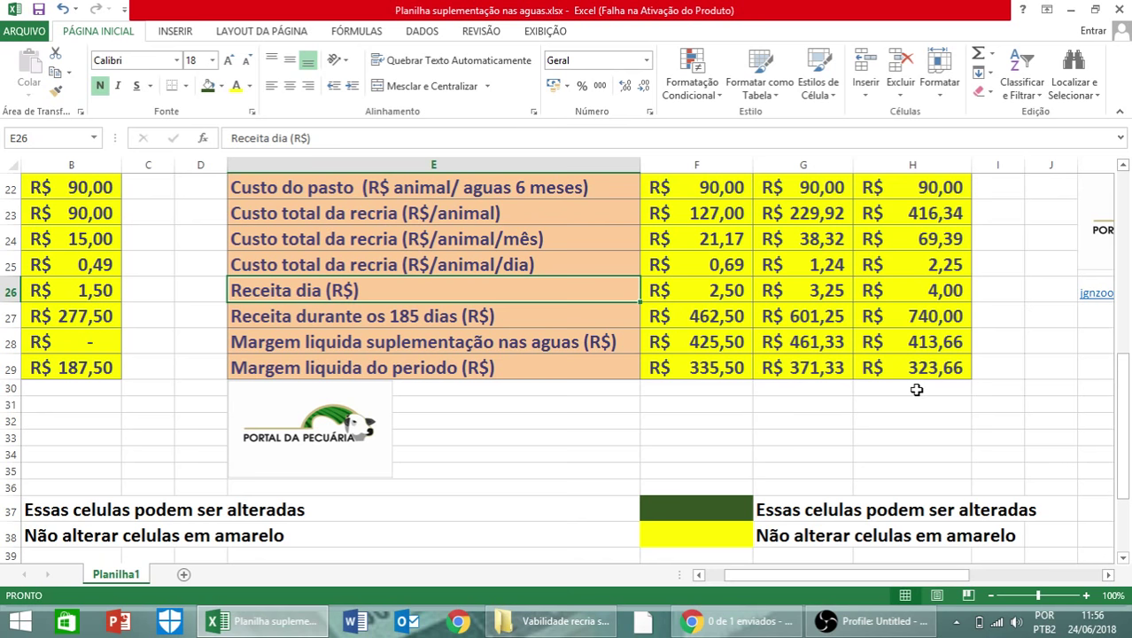
scroll(759, 421, "up", 2)
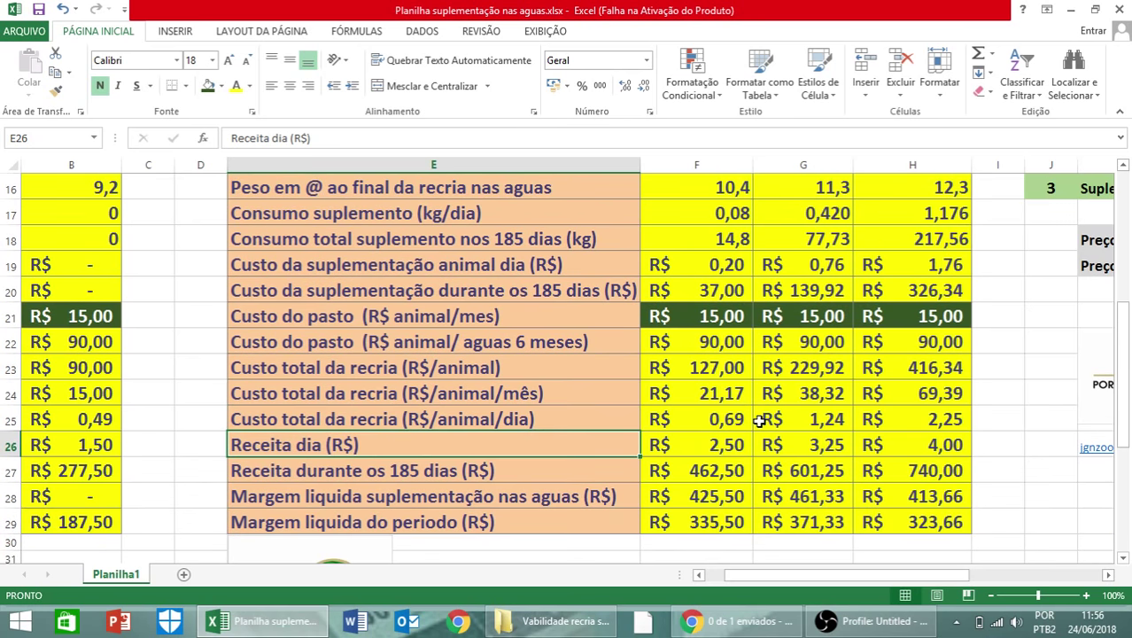
scroll(760, 421, "up", 4)
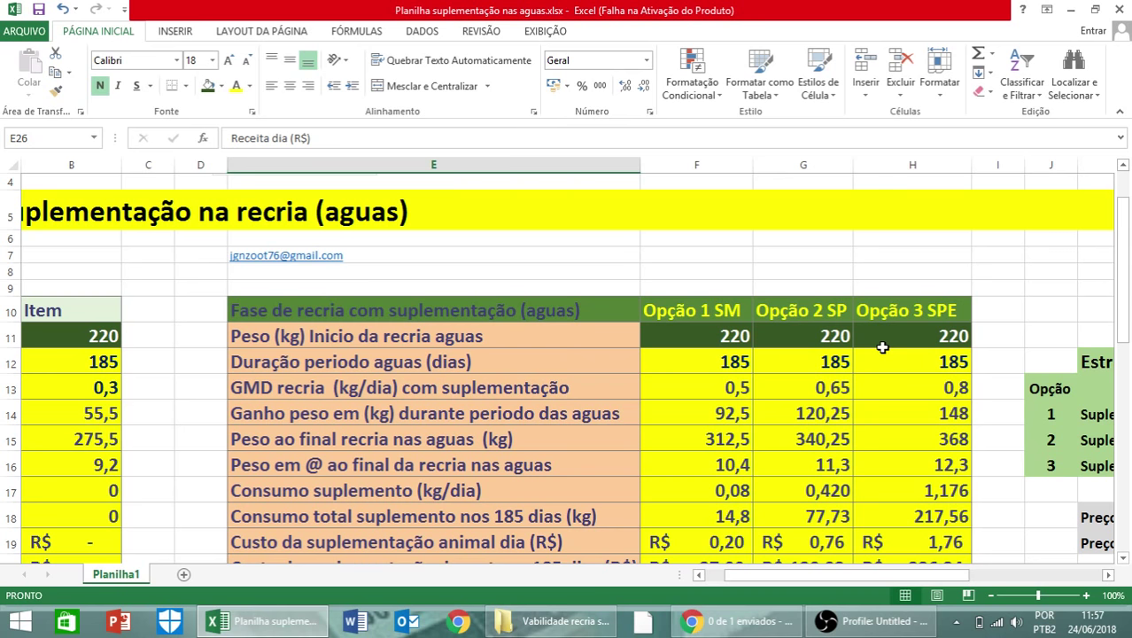
scroll(881, 347, "down", 1)
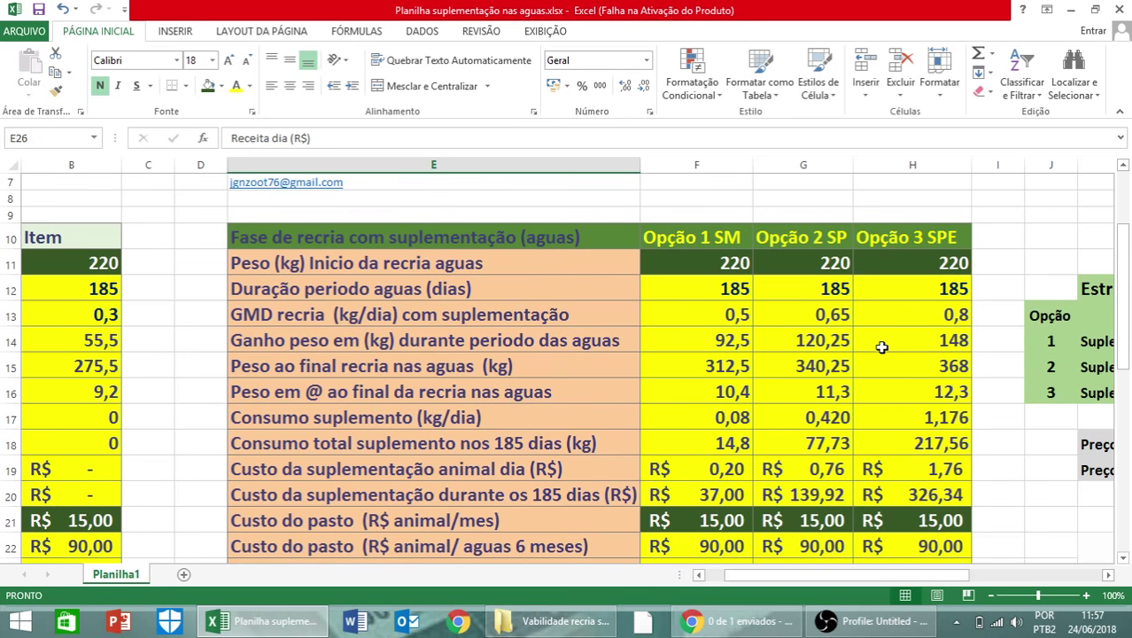
scroll(881, 347, "down", 1)
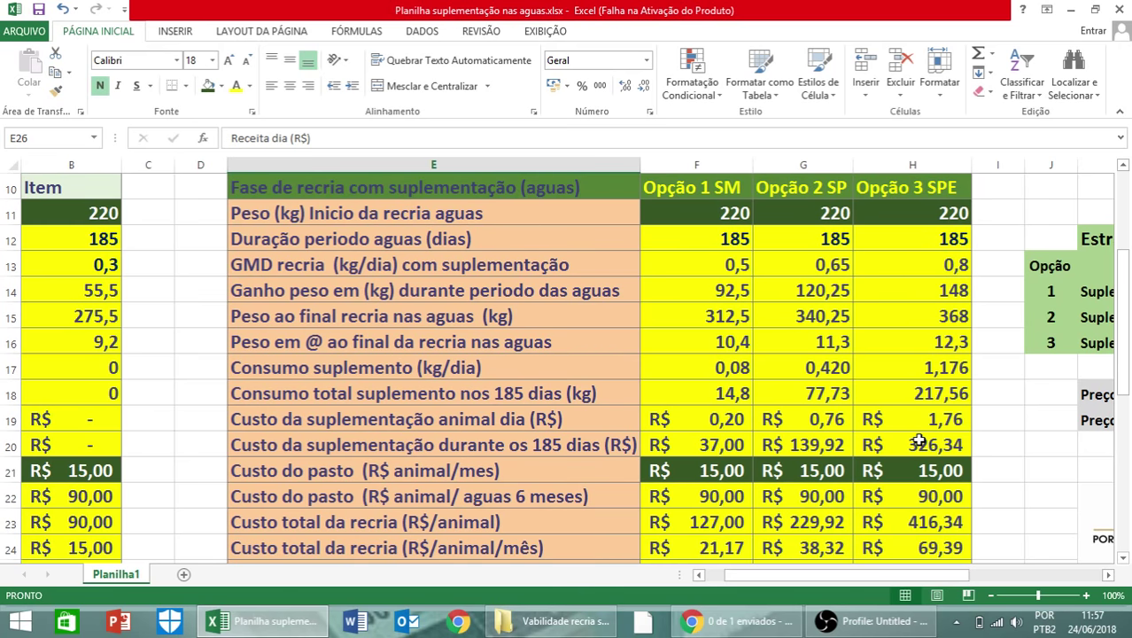
Show the sheet's title block, the table without supplementation and the notice on requesting the spreadsheet by e-mail
left_click(706, 575)
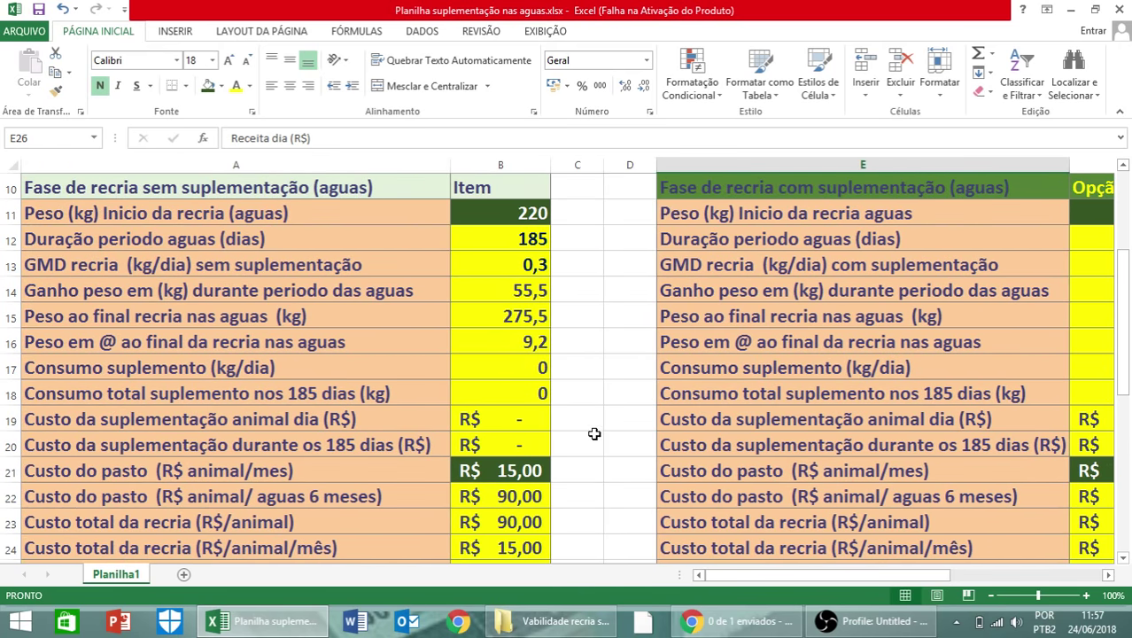
scroll(593, 433, "up", 3)
scroll(596, 432, "down", 2)
scroll(595, 432, "up", 2)
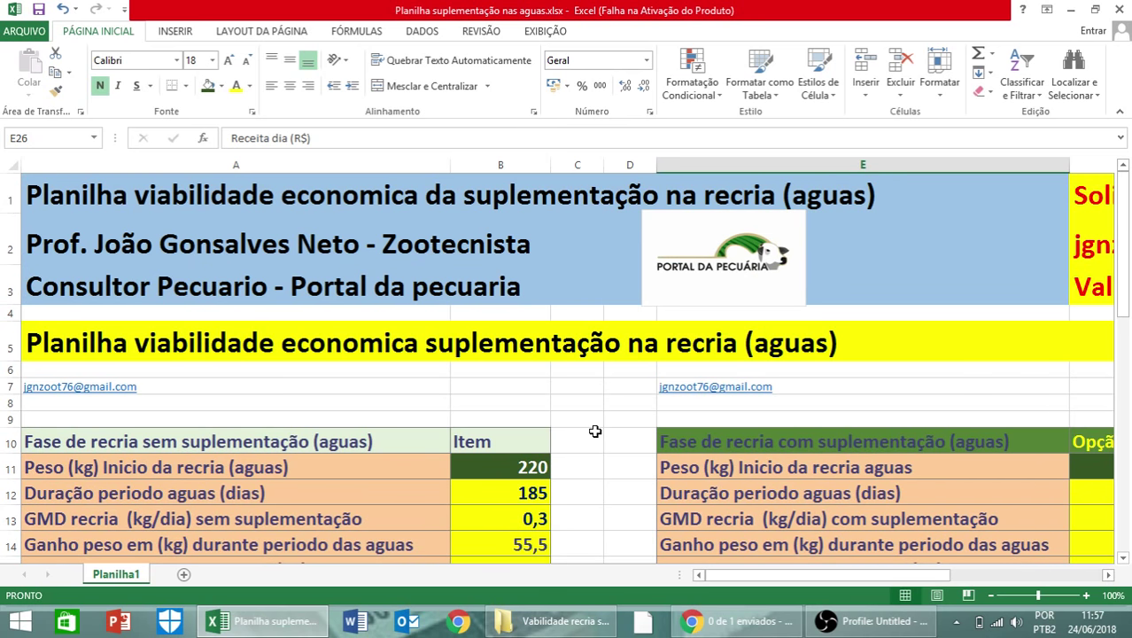
left_click(1109, 575)
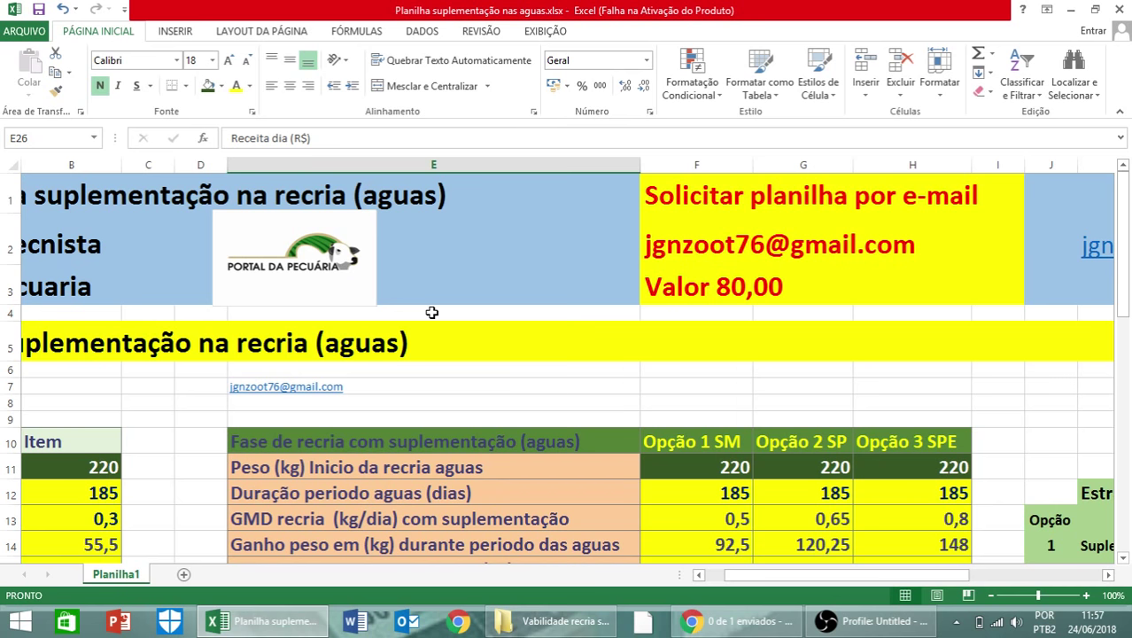
left_click(702, 574)
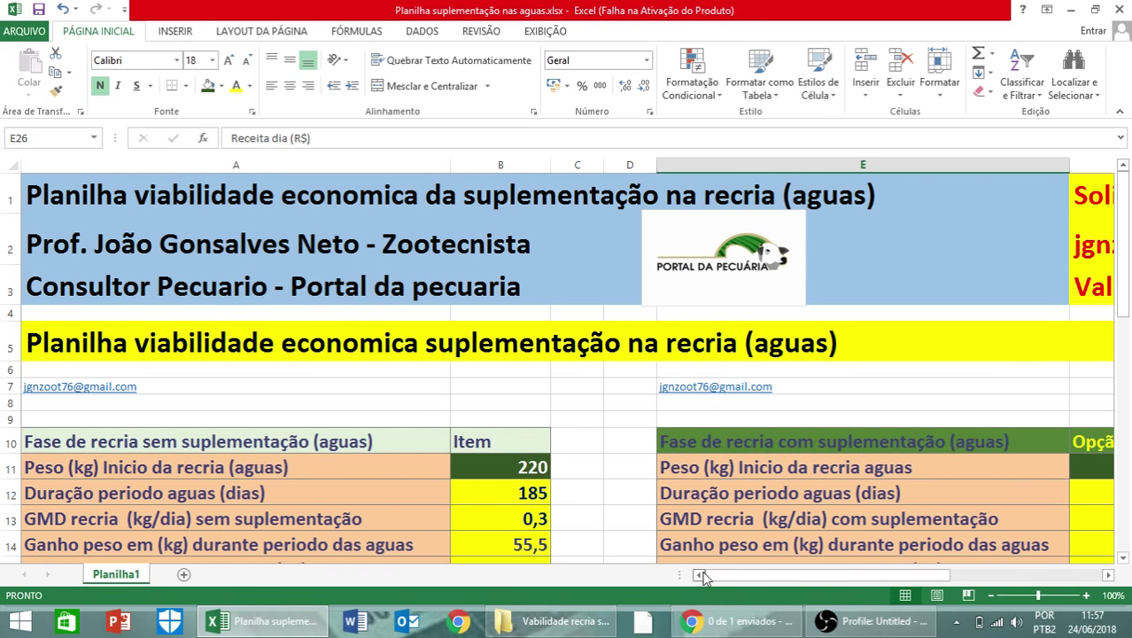